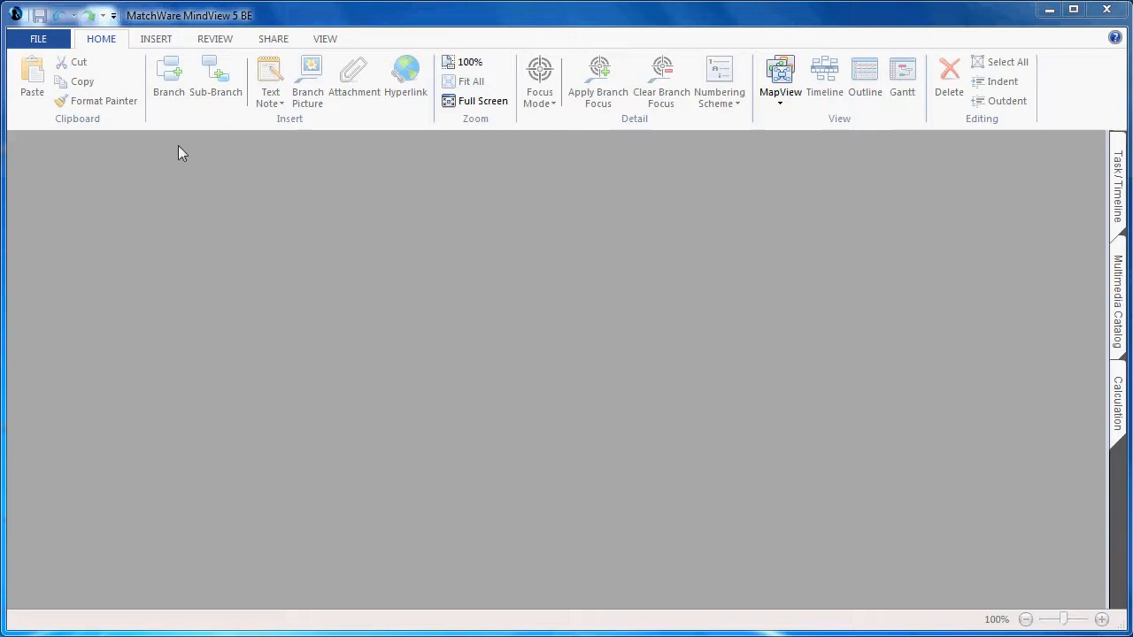
# Create a new document in the Mind Map view and label its central topic "Root"
pyautogui.click(53, 40)
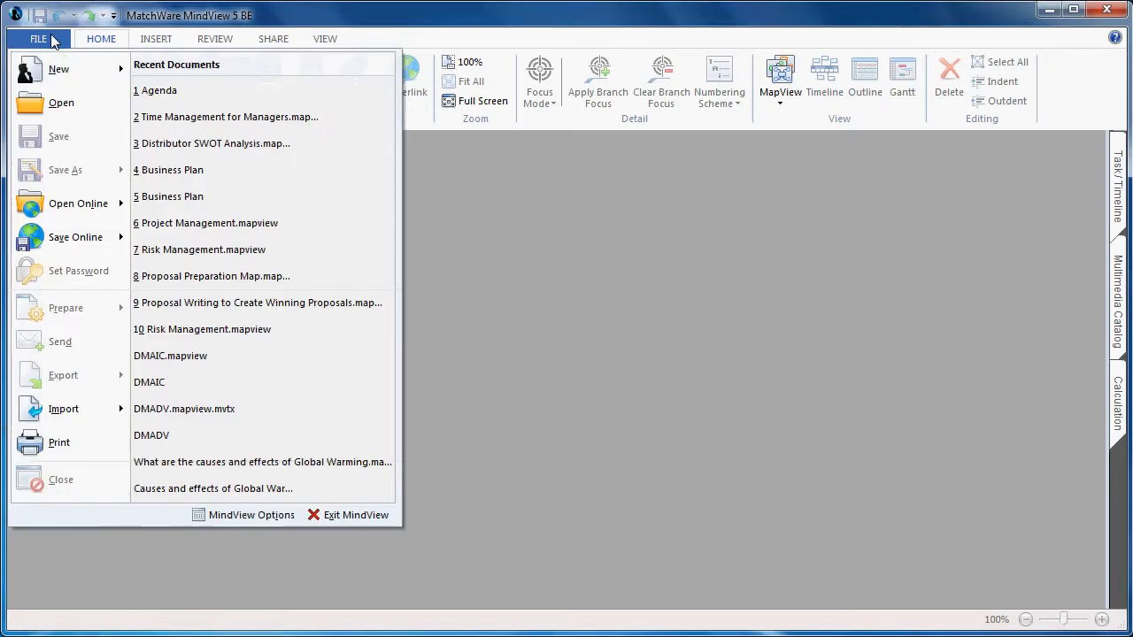
pyautogui.moveTo(78, 64)
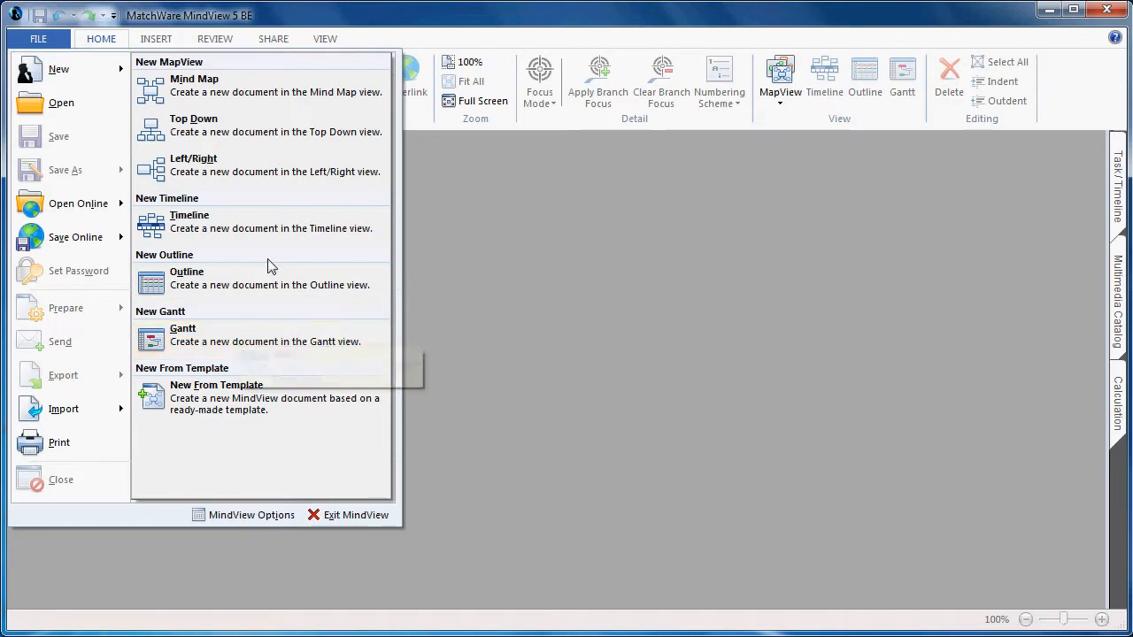
pyautogui.click(313, 96)
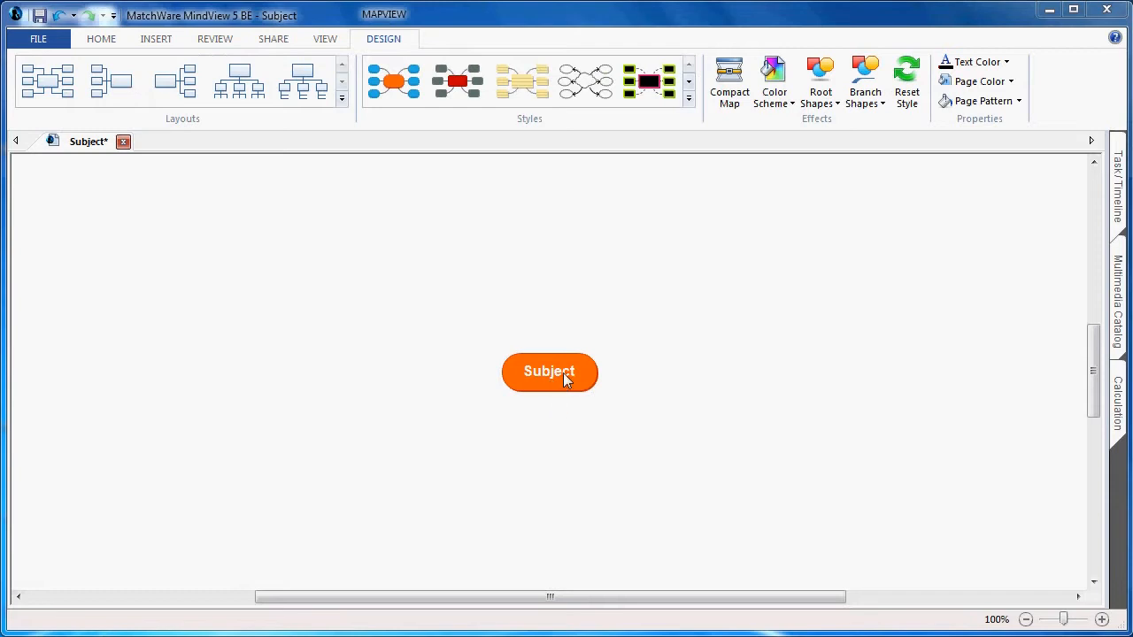
pyautogui.click(563, 373)
pyautogui.write('Root')
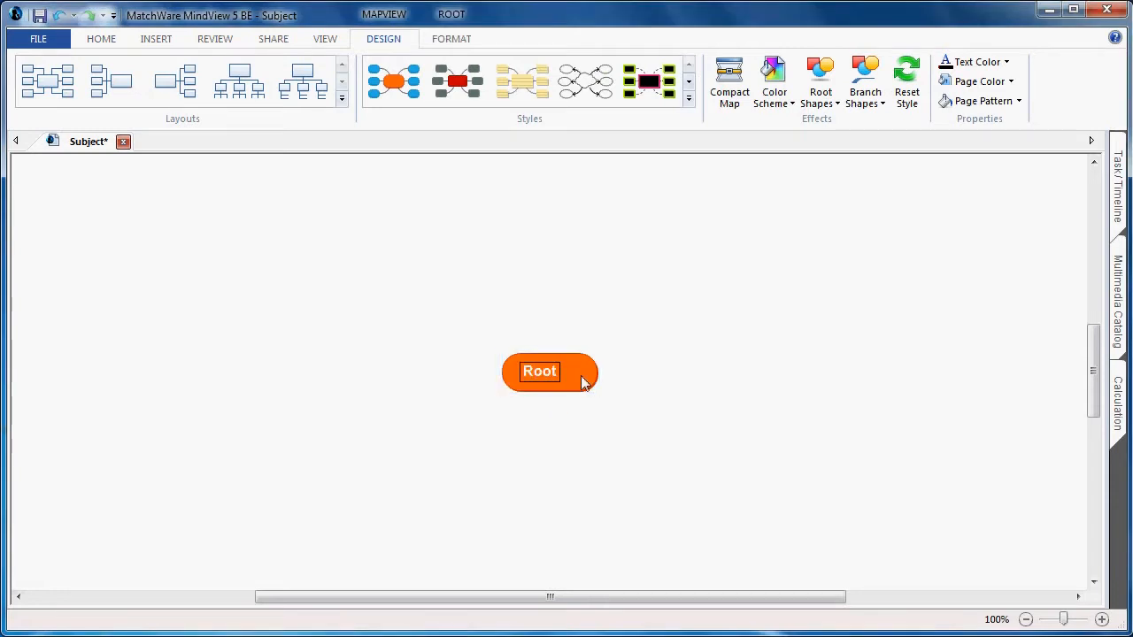
pyautogui.click(655, 404)
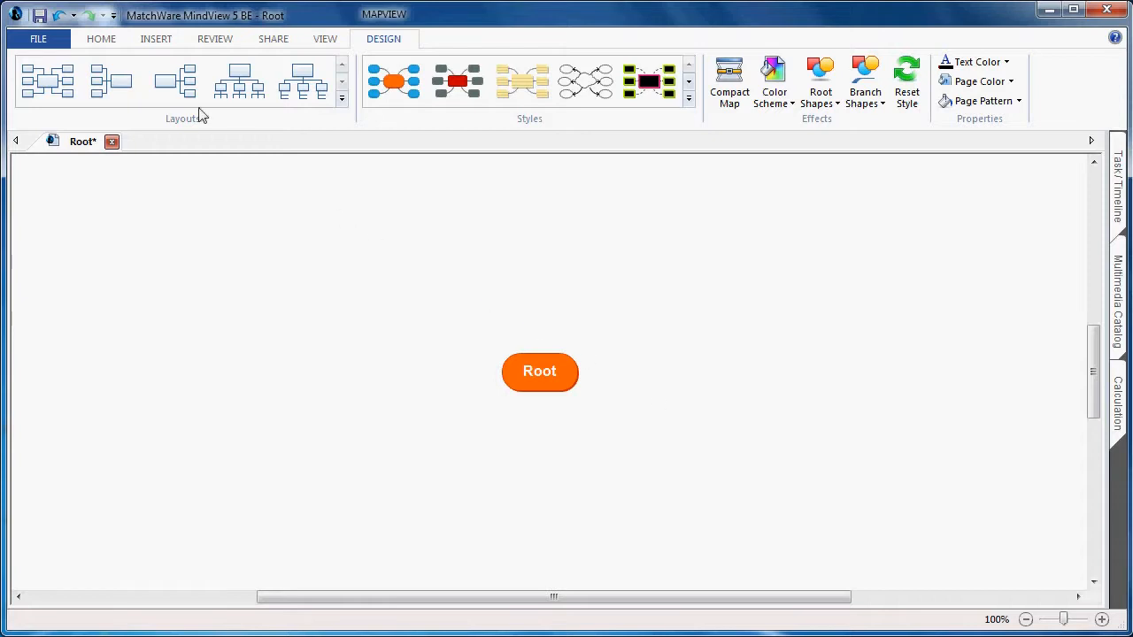
# Examine the inserting, reviewing, sharing, viewing and formatting options for the root, including its task, multimedia and calculation settings
pyautogui.click(102, 41)
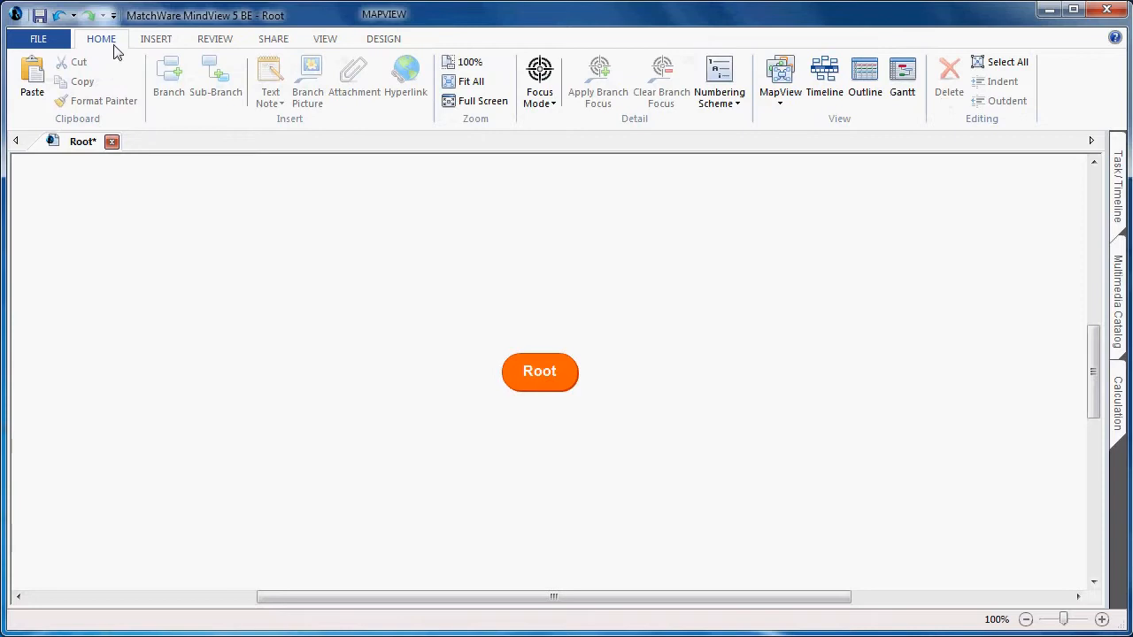
pyautogui.click(518, 386)
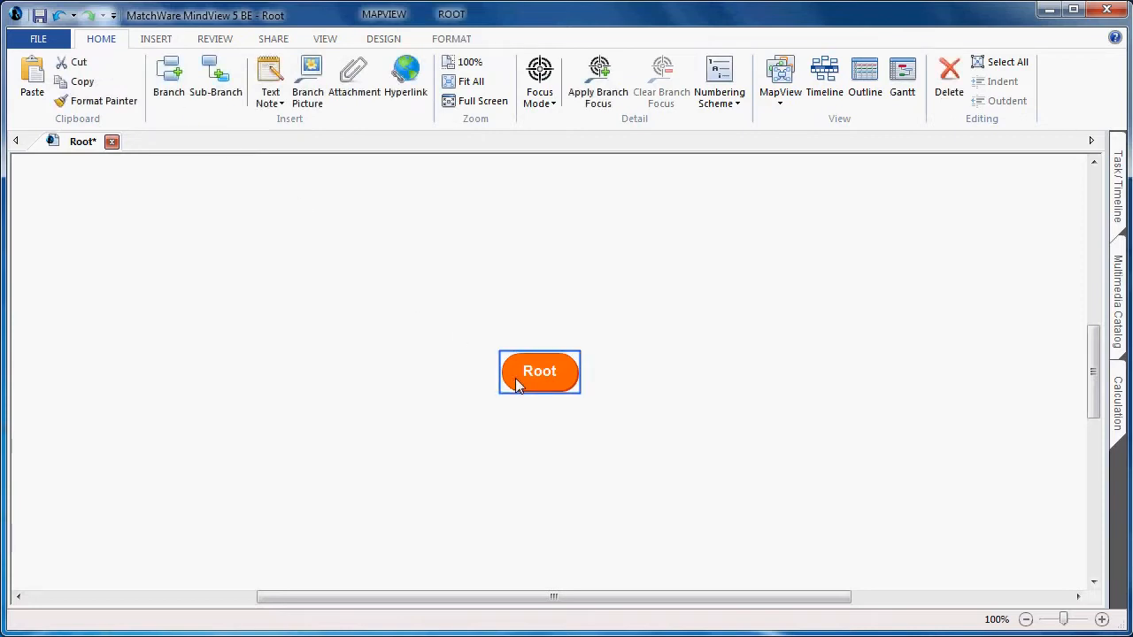
pyautogui.click(154, 40)
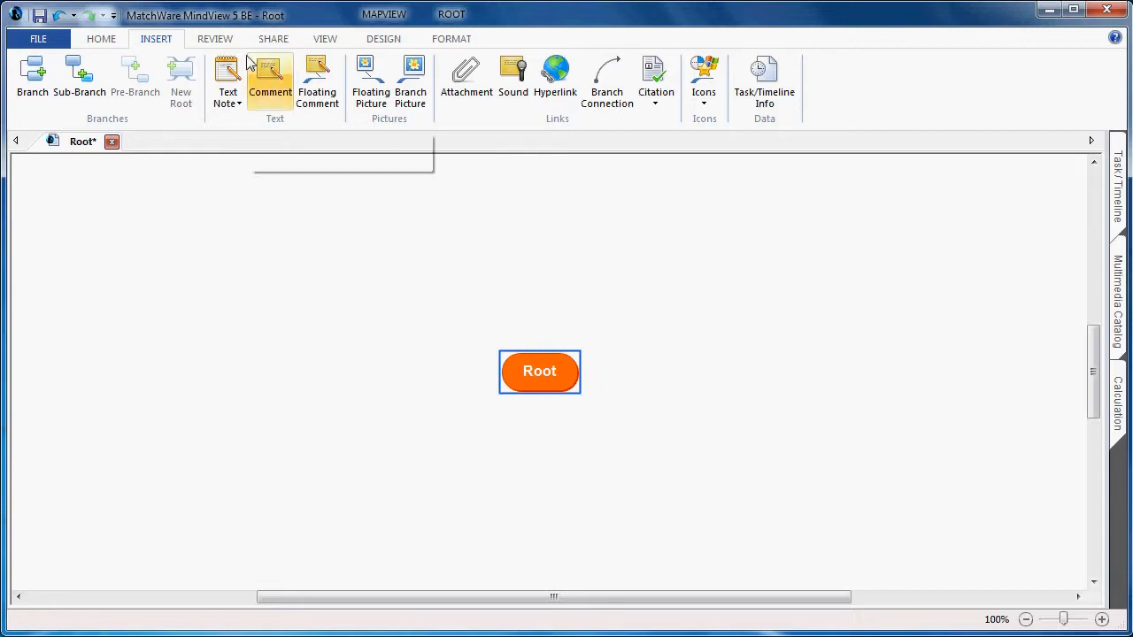
pyautogui.click(217, 39)
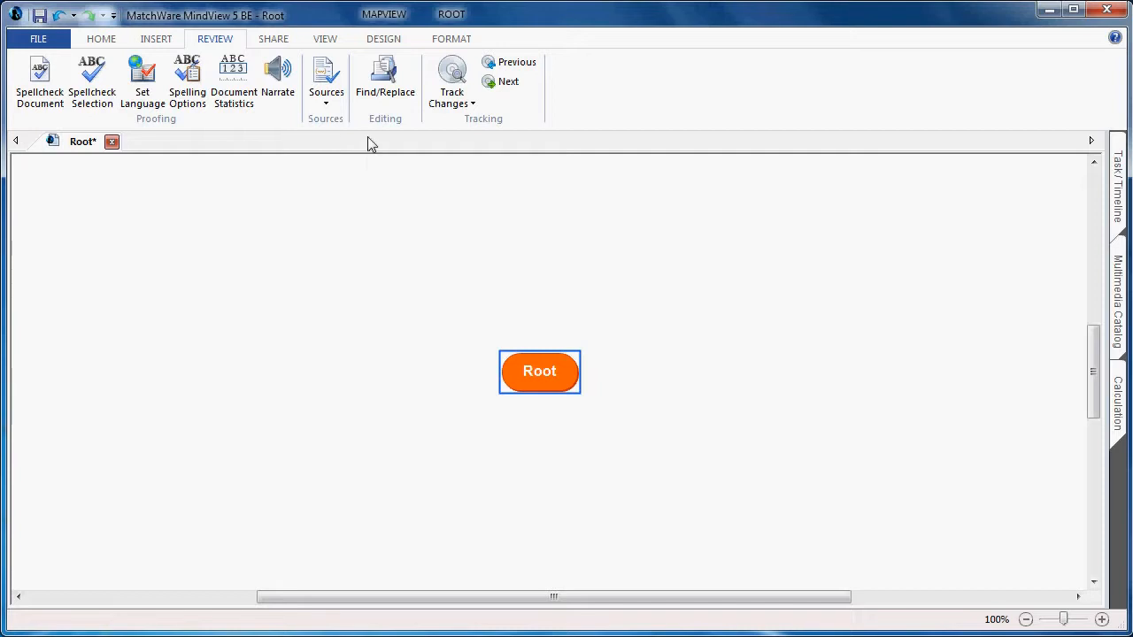
pyautogui.click(273, 39)
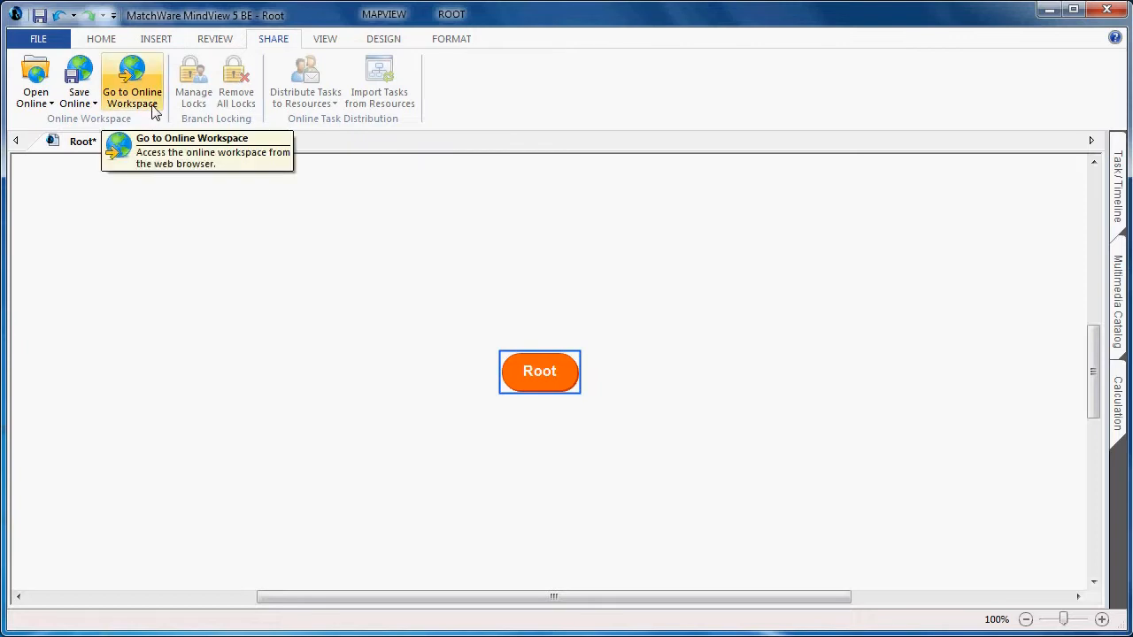
pyautogui.click(91, 102)
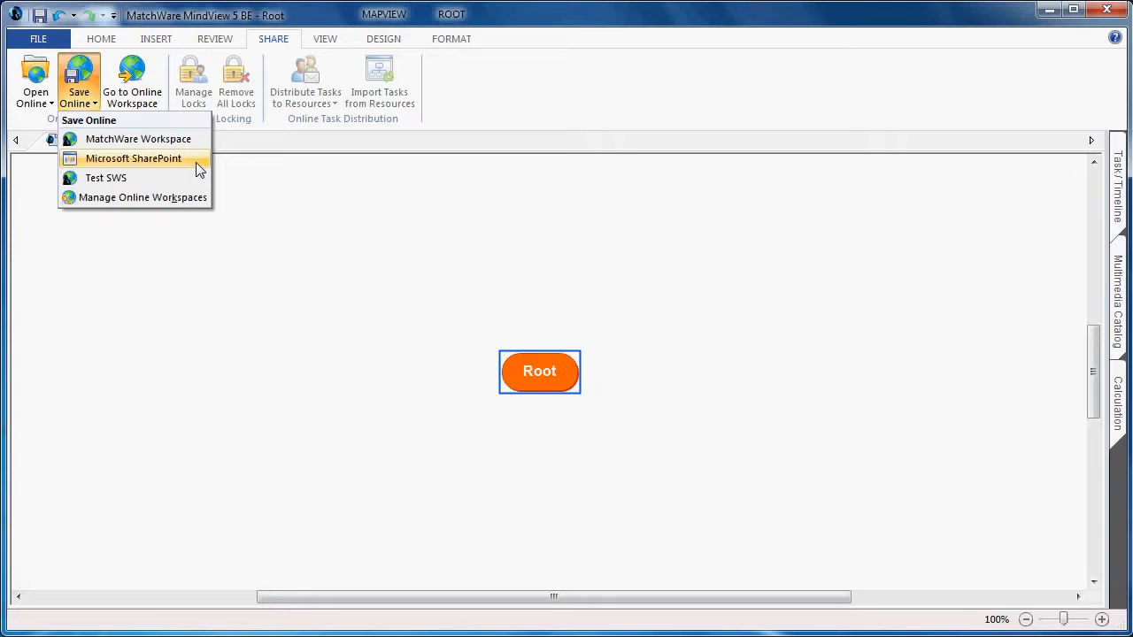
pyautogui.click(334, 39)
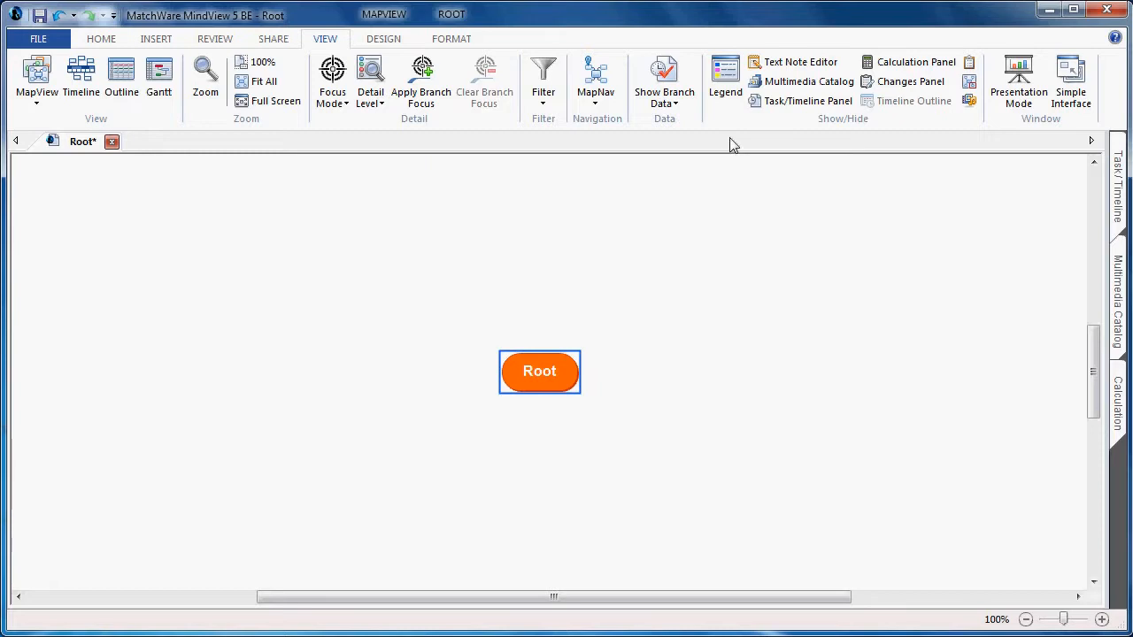
pyautogui.click(387, 46)
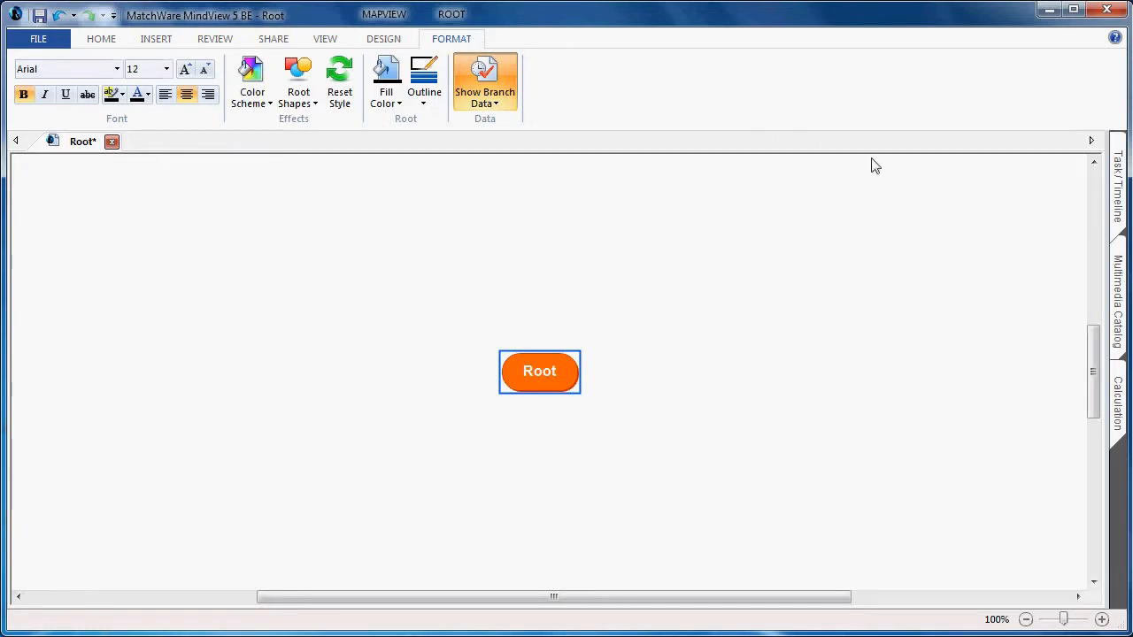
pyautogui.click(1117, 190)
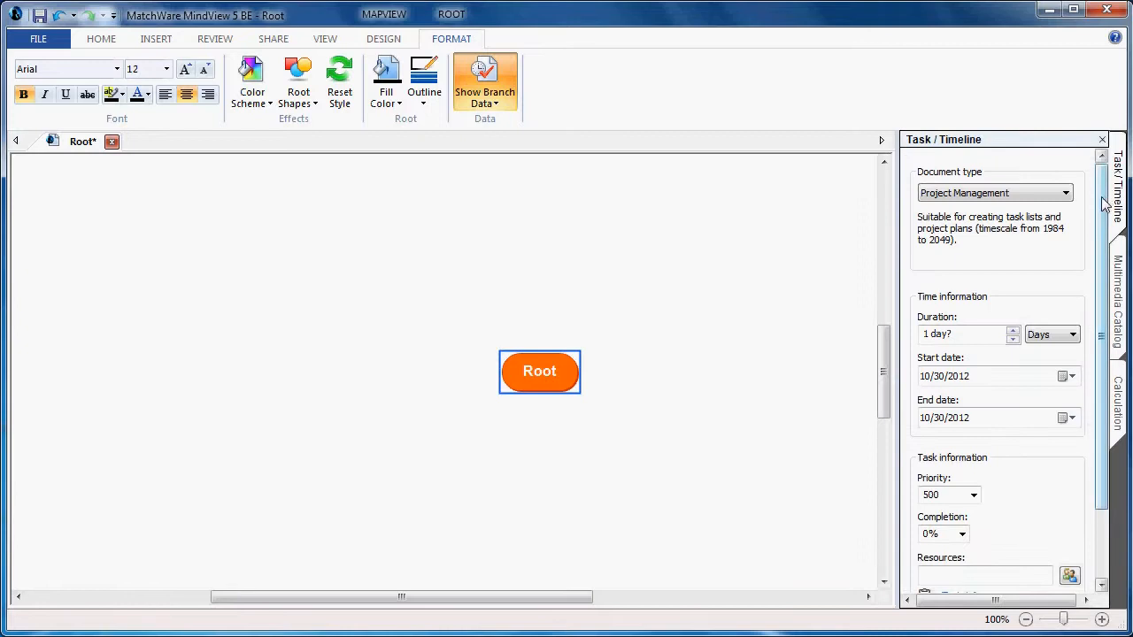
pyautogui.click(1119, 274)
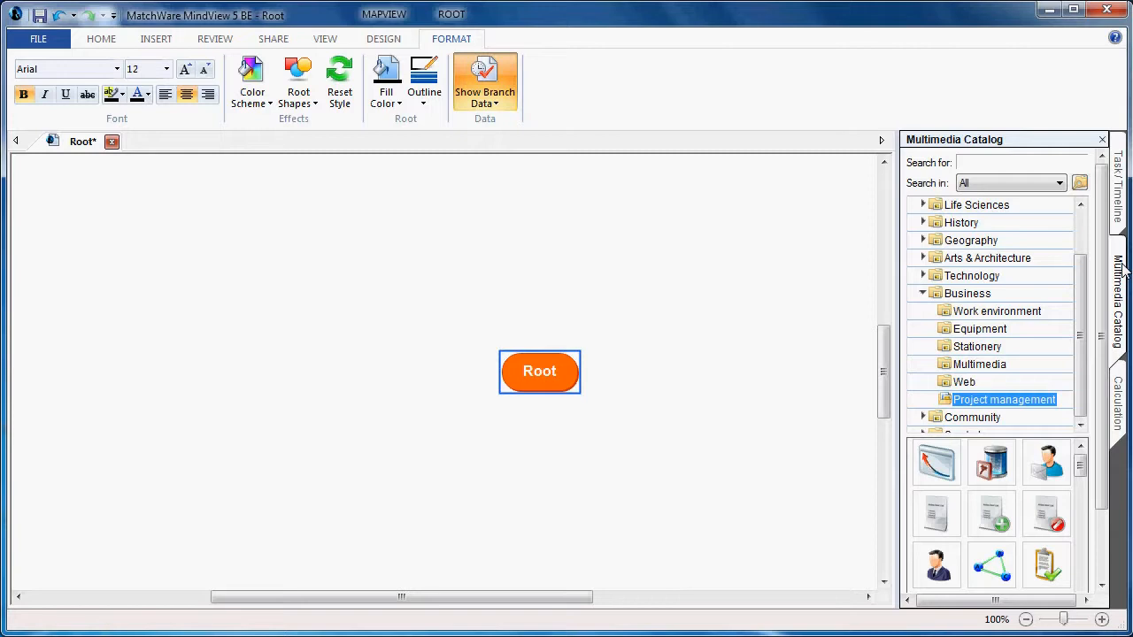
pyautogui.click(1119, 379)
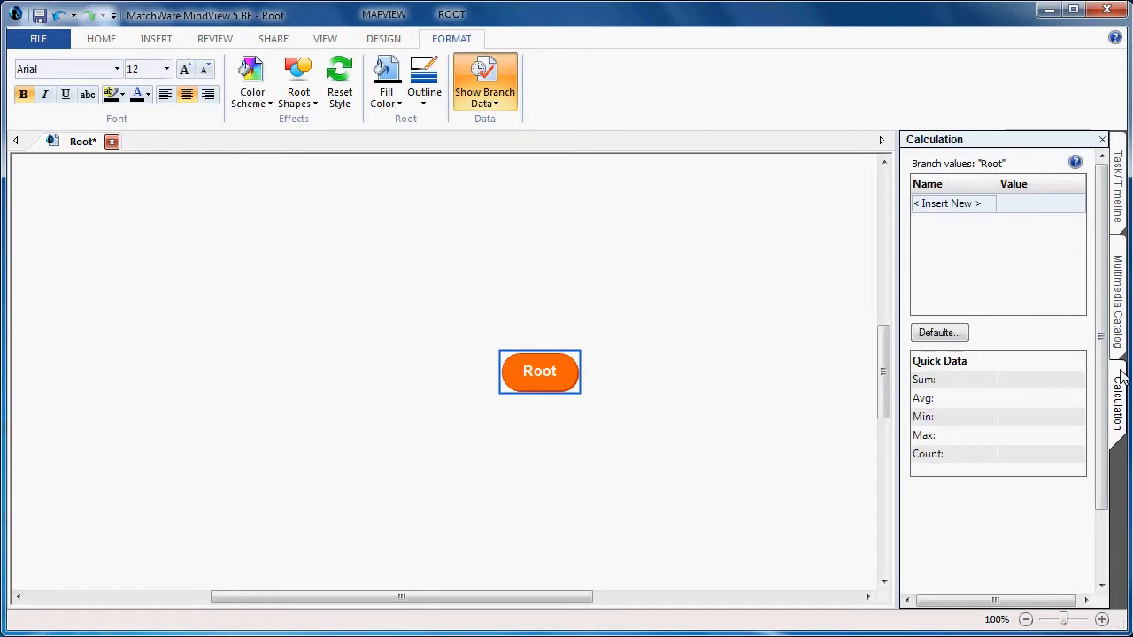
pyautogui.click(1119, 382)
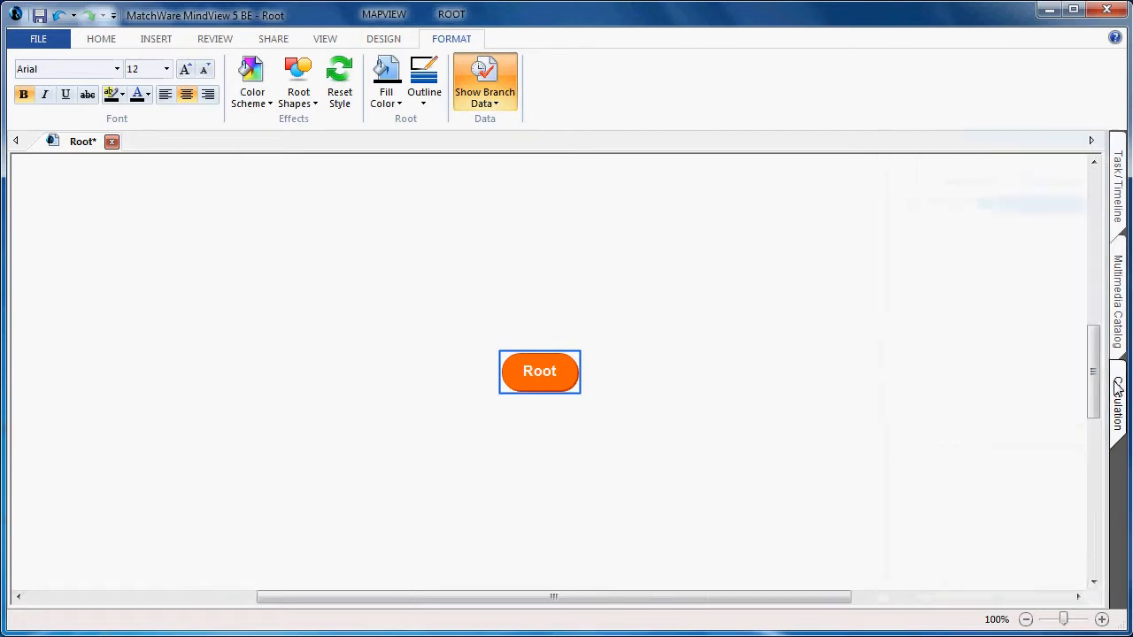
# Add four main branches to the Root topic, keeping their default text
pyautogui.click(100, 41)
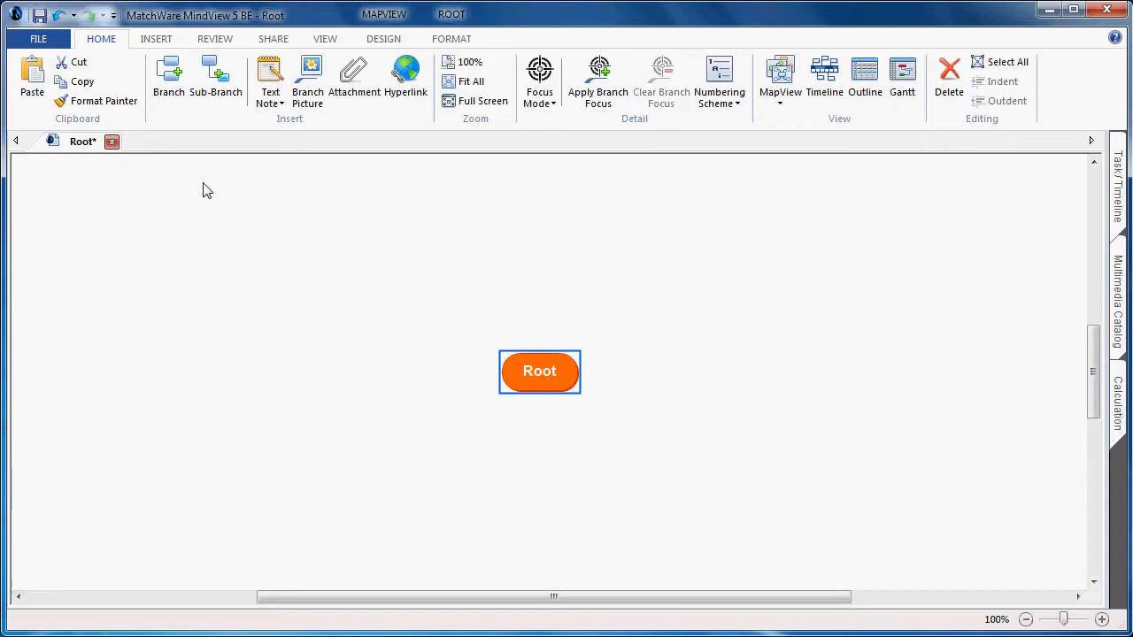
pyautogui.click(169, 92)
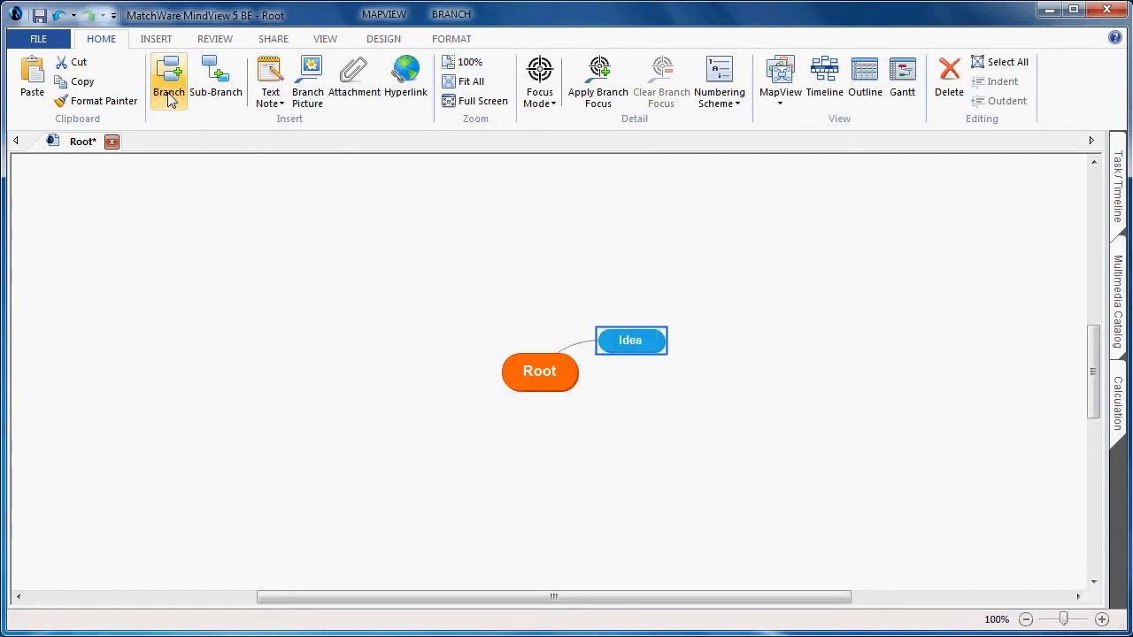
pyautogui.click(172, 98)
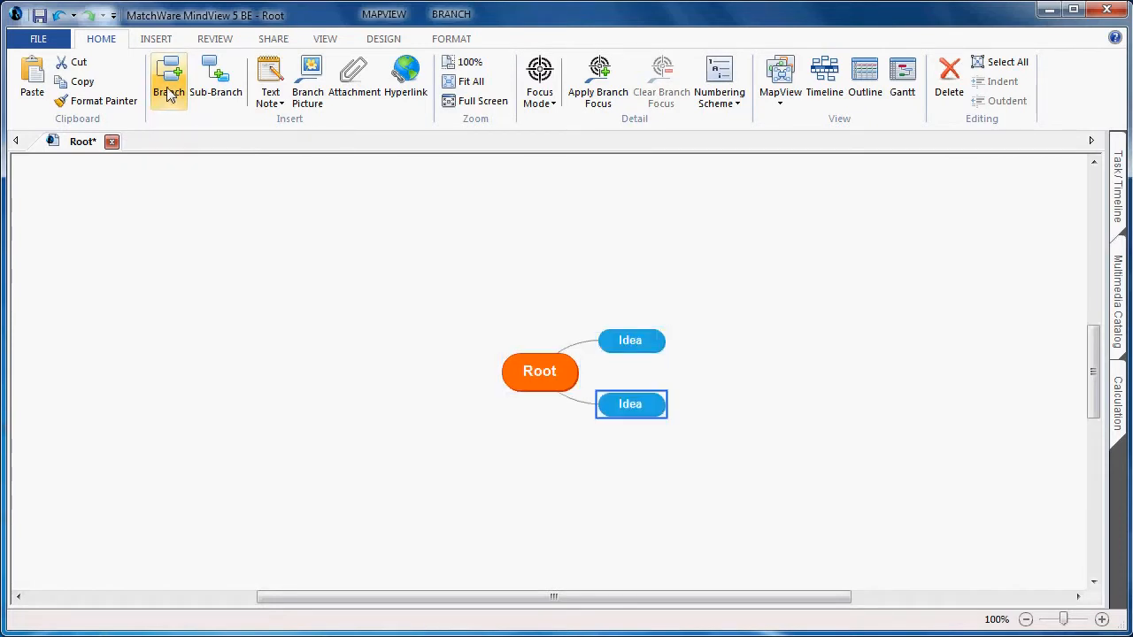
pyautogui.click(171, 95)
pyautogui.click(171, 95)
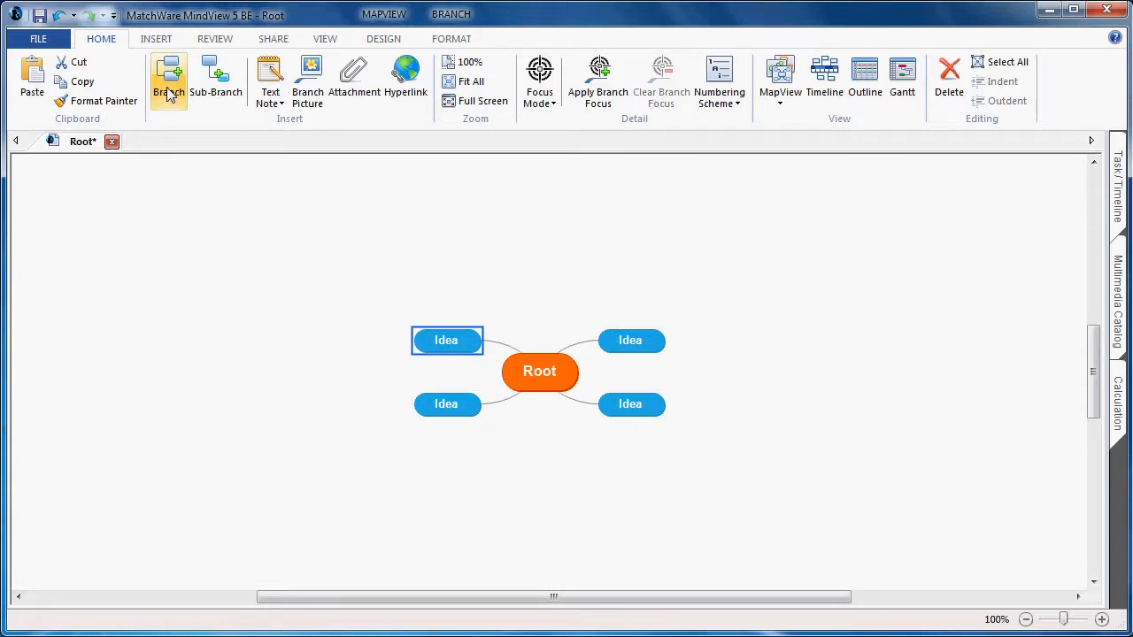
# Add three sub-branches to the map's upper-left branch, then two more levels of two sub-branches, each under the last one
pyautogui.click(213, 102)
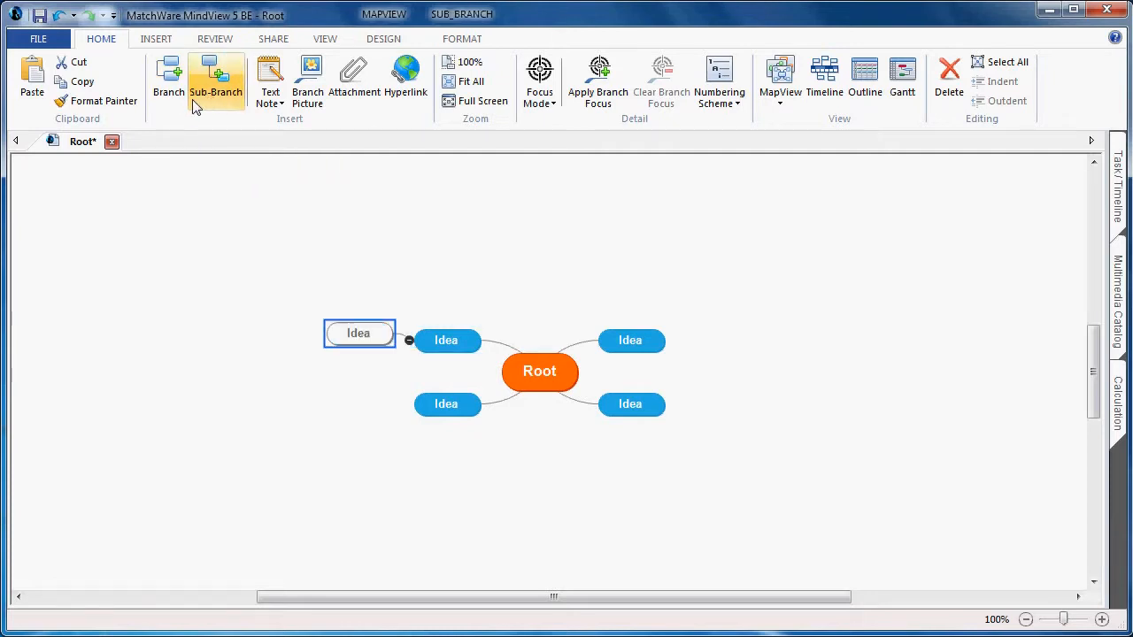
pyautogui.click(174, 104)
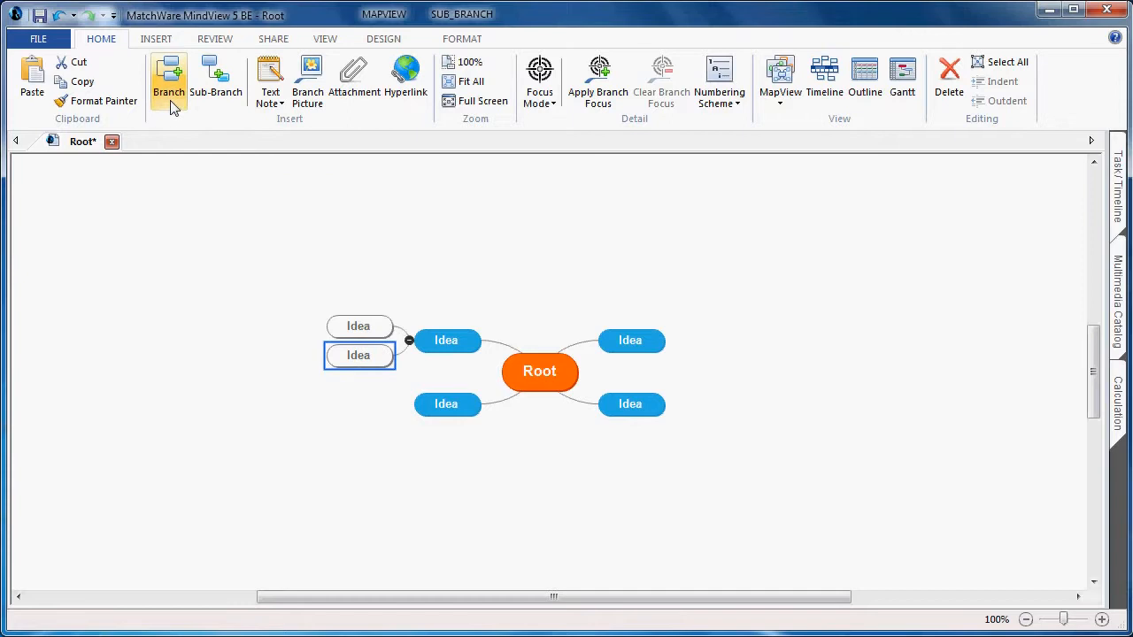
pyautogui.click(173, 104)
pyautogui.click(215, 93)
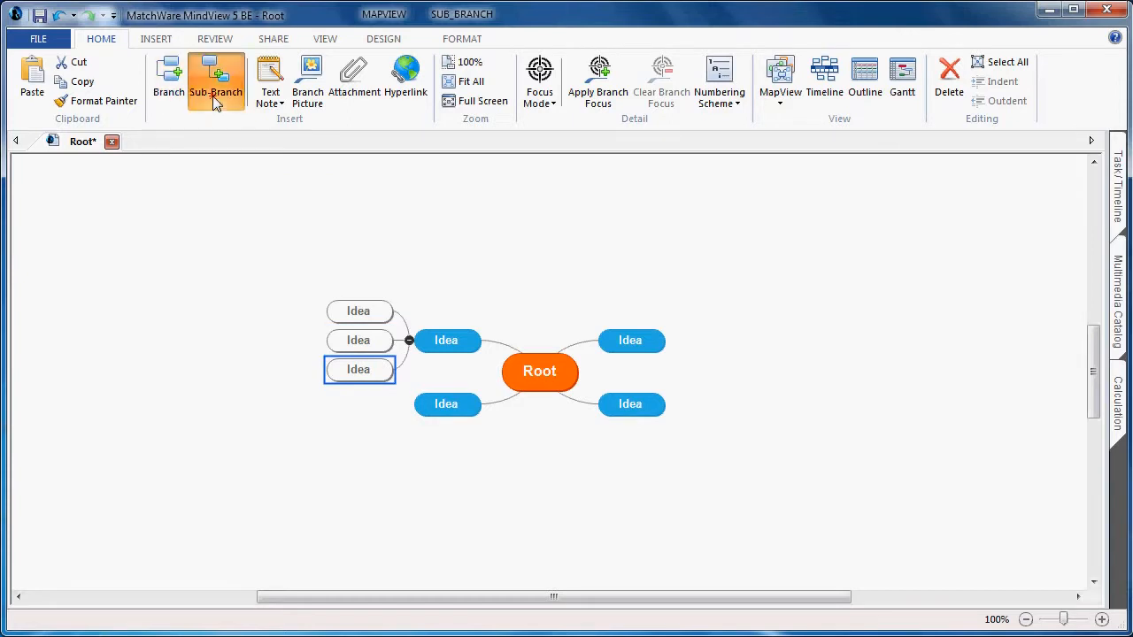
pyautogui.click(174, 104)
pyautogui.click(219, 99)
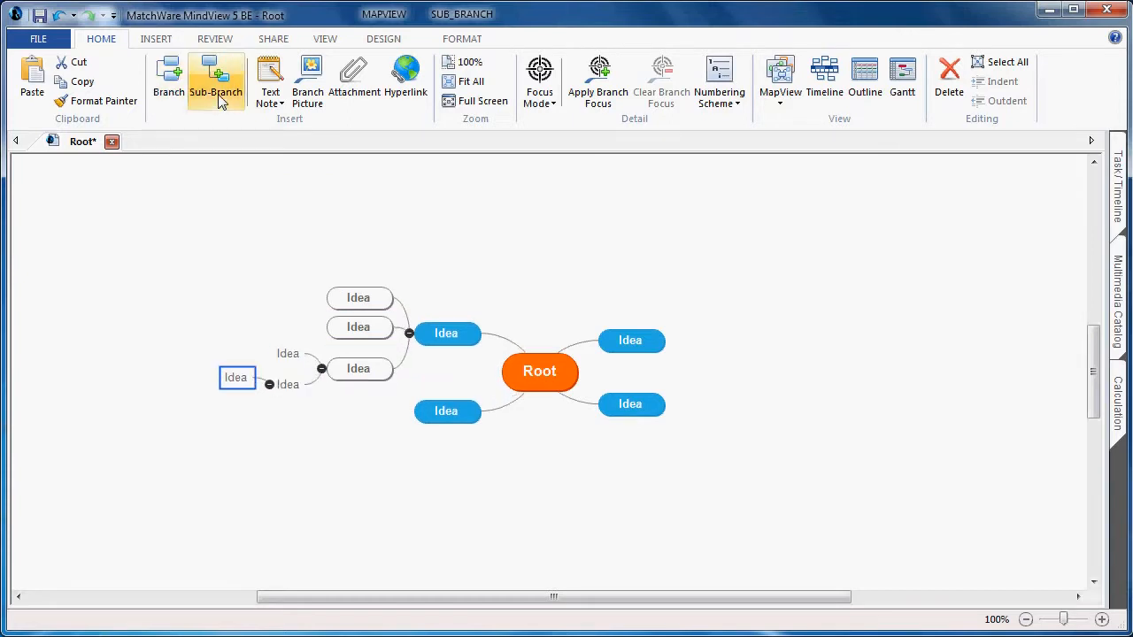
pyautogui.click(171, 103)
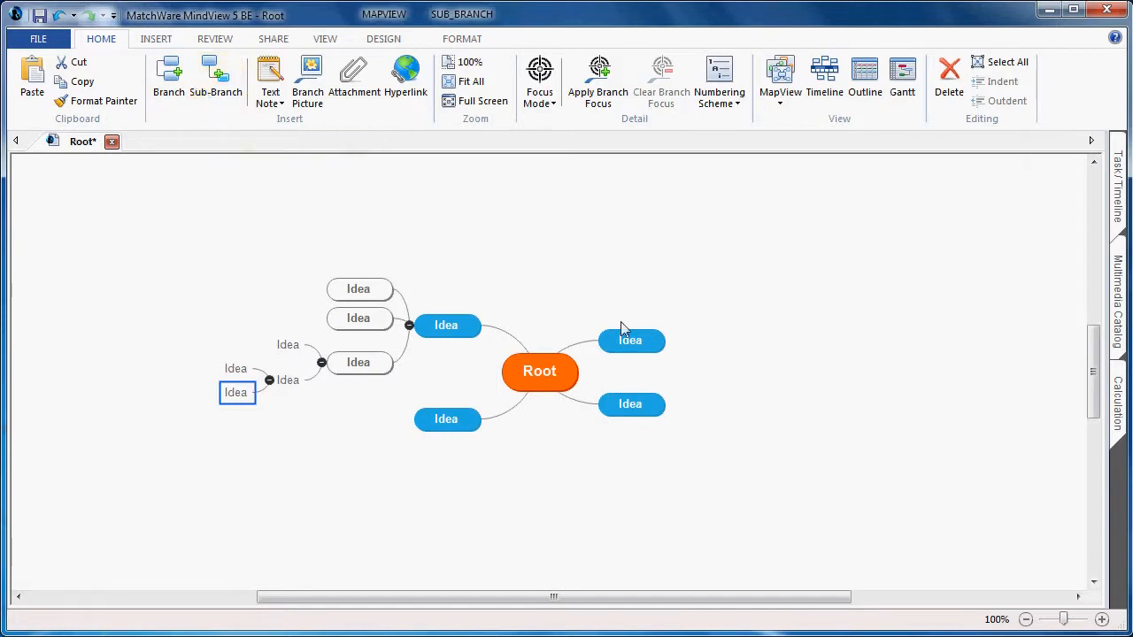
# Build three levels of two sub-branches on the upper-right branch, nesting each new level under the last sub-branch of the previous one
pyautogui.click(633, 350)
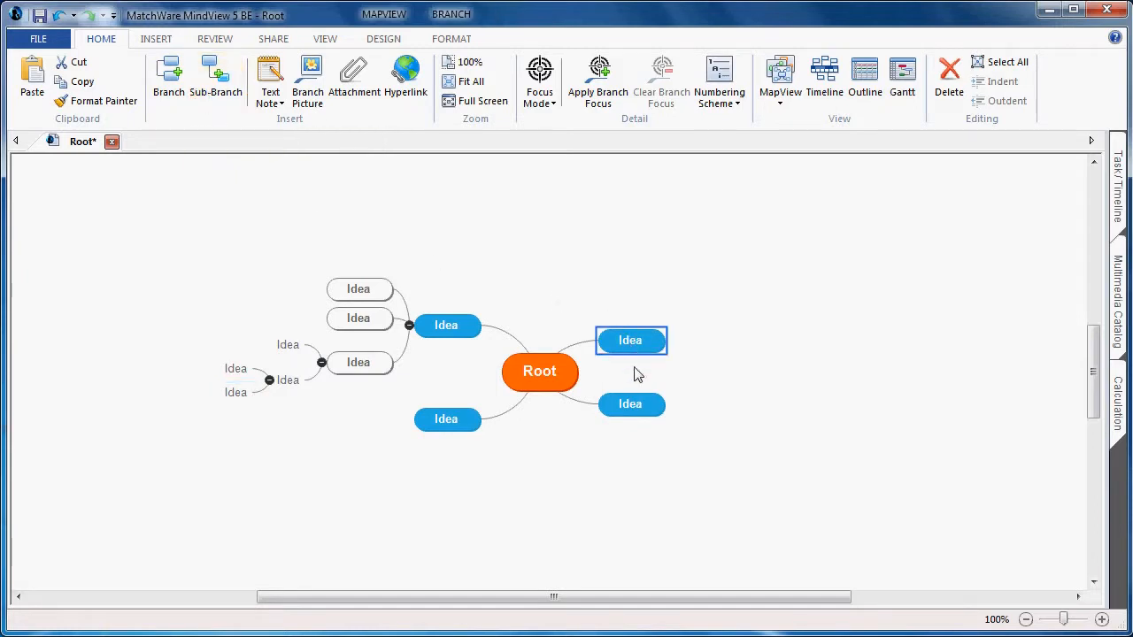
pyautogui.press('Insert')
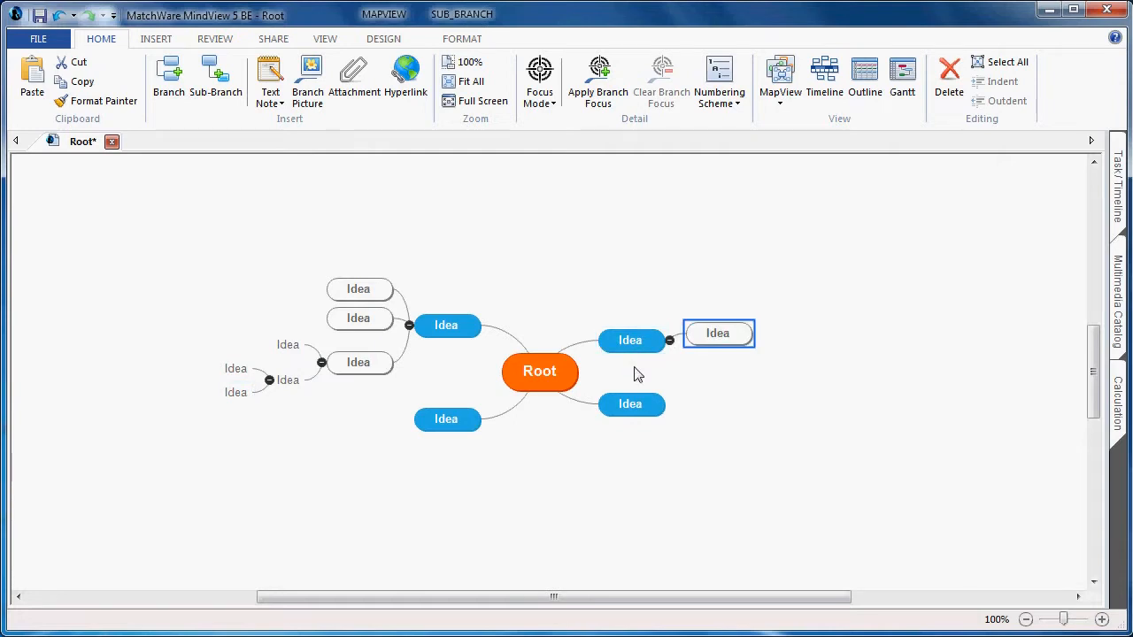
pyautogui.press('Return')
pyautogui.press('Insert')
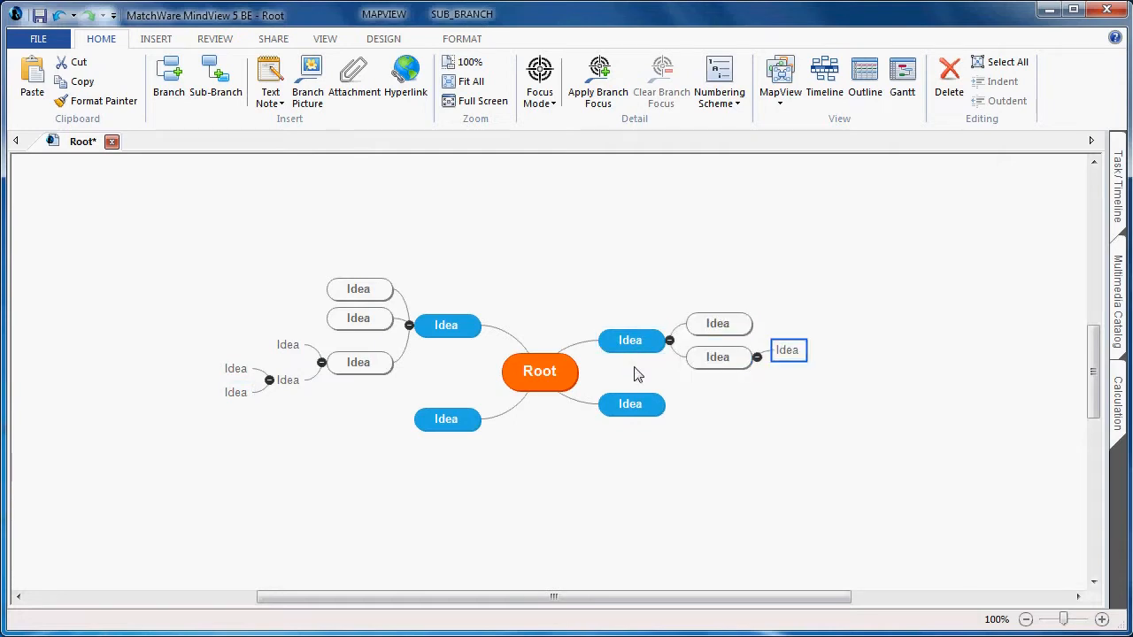
pyautogui.press('Return')
pyautogui.press('Insert')
pyautogui.press('Return')
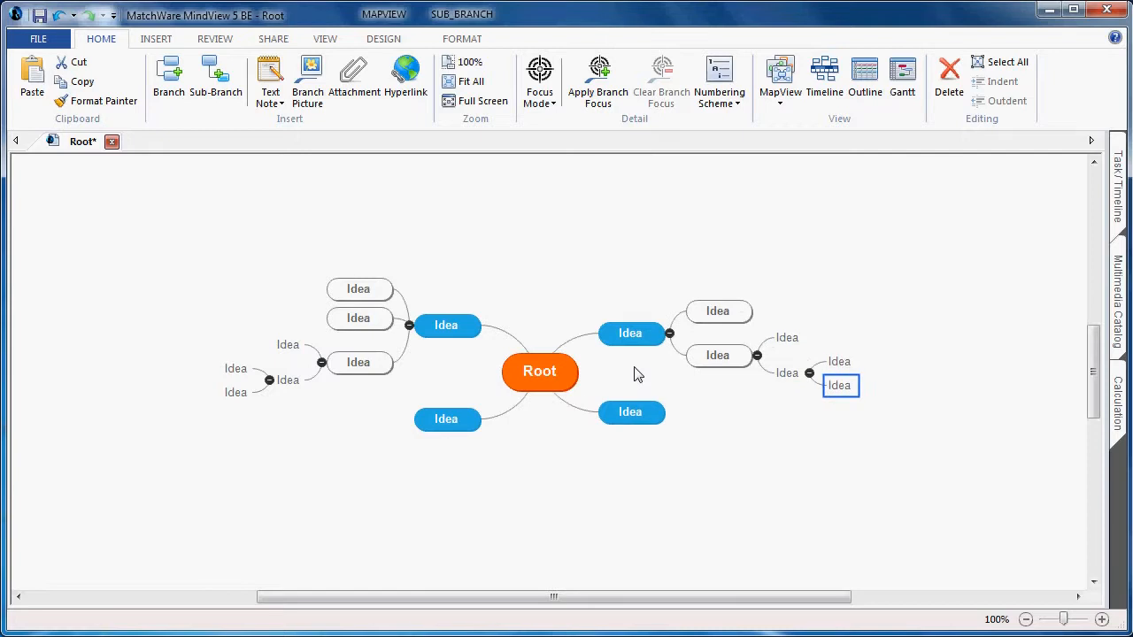
pyautogui.rightClick(651, 416)
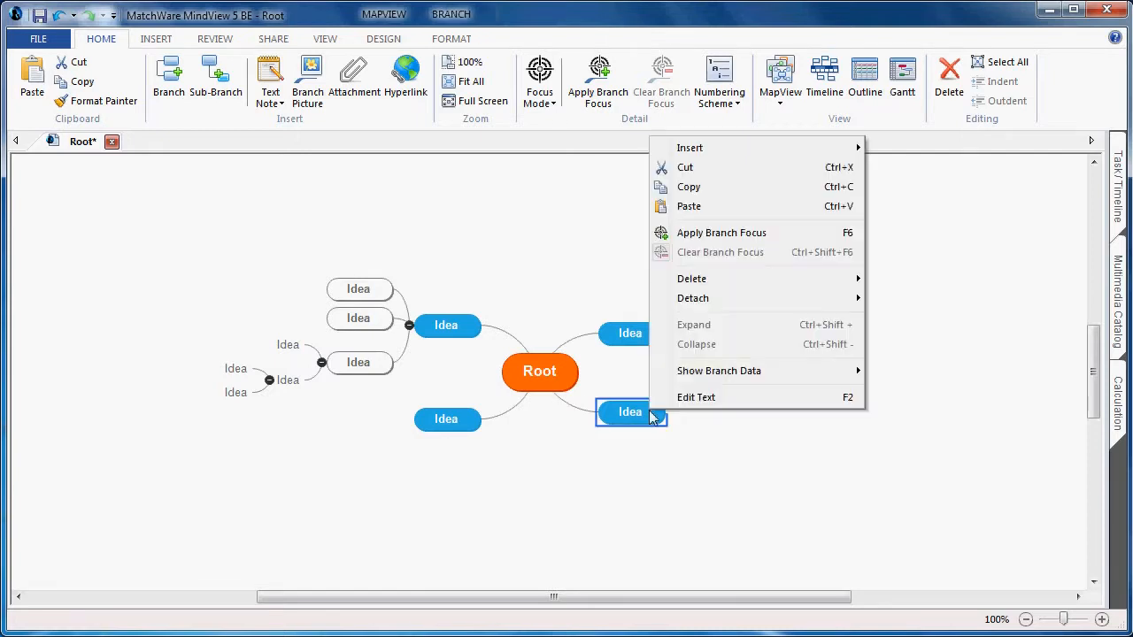
pyautogui.moveTo(751, 156)
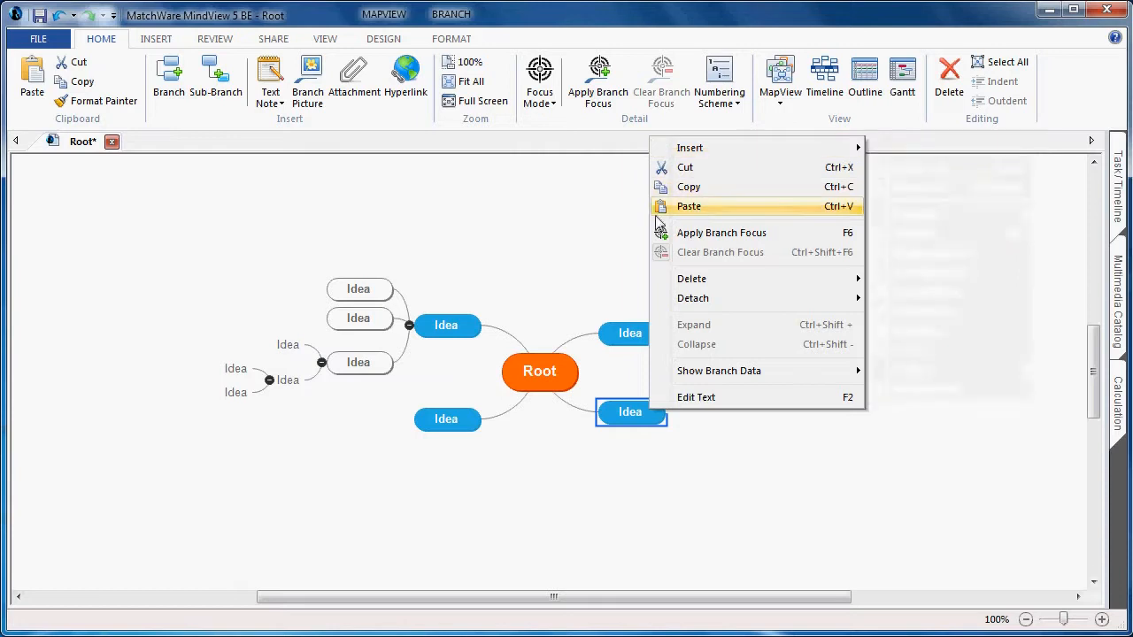
pyautogui.click(602, 223)
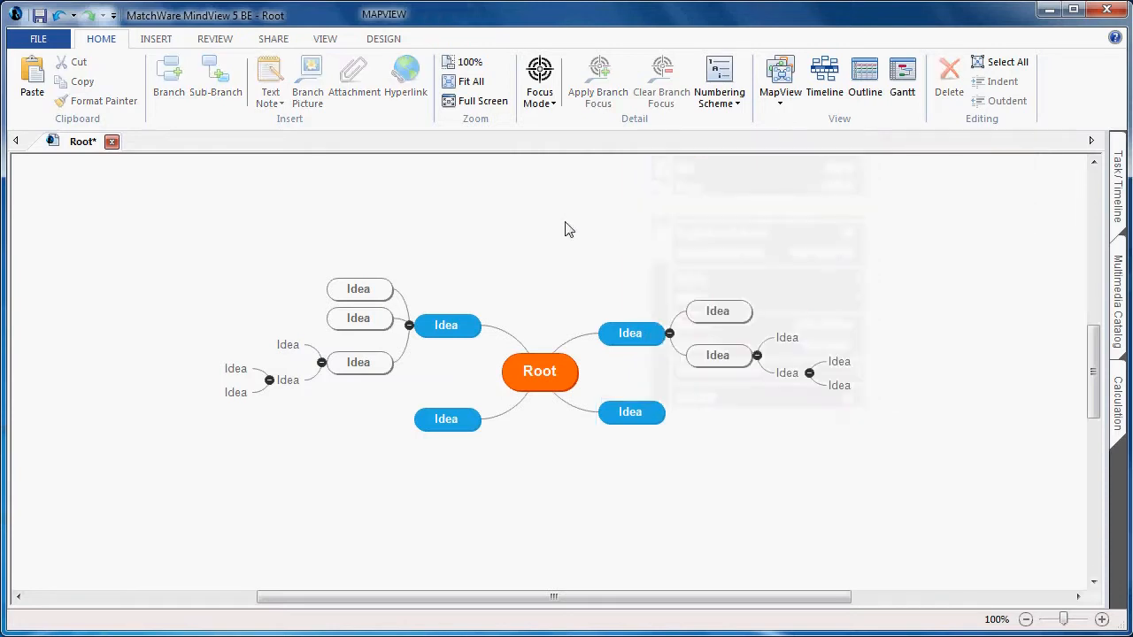
pyautogui.rightClick(563, 222)
pyautogui.moveTo(576, 236)
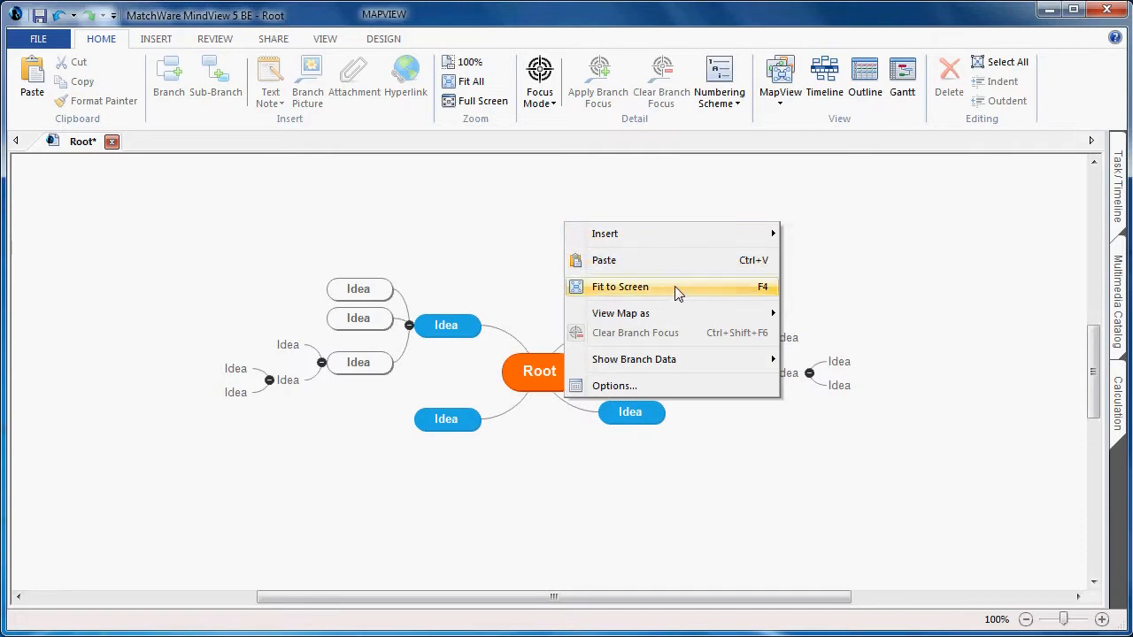
pyautogui.click(509, 239)
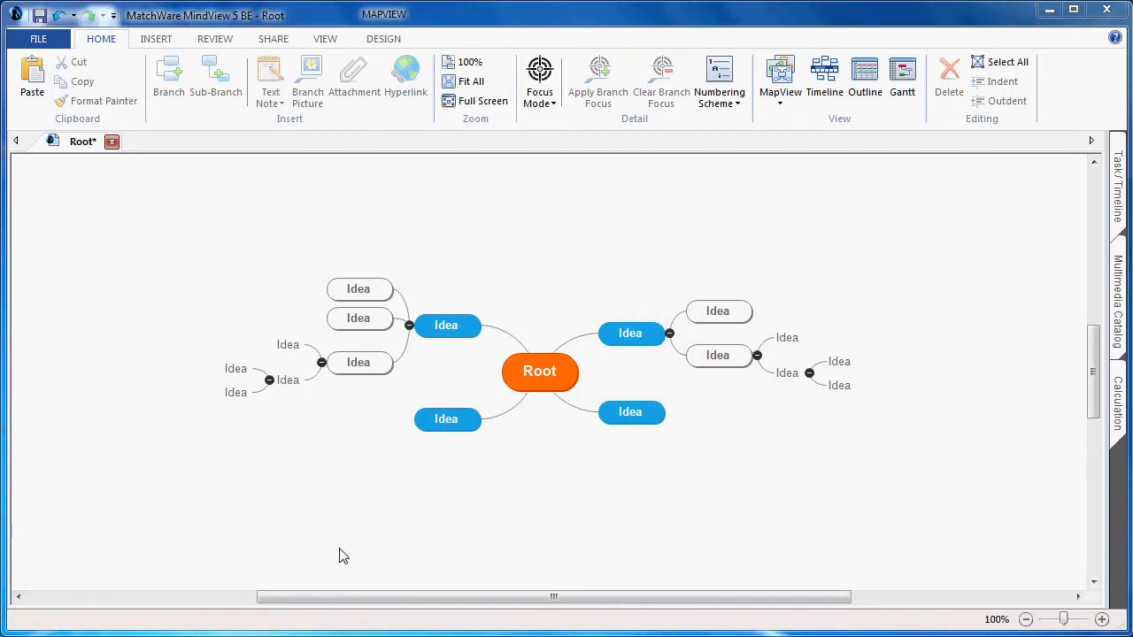
# Move the upper-left branch's nested sub-branch, together with its two child ideas, onto the lower-left main branch
pyautogui.click(292, 384)
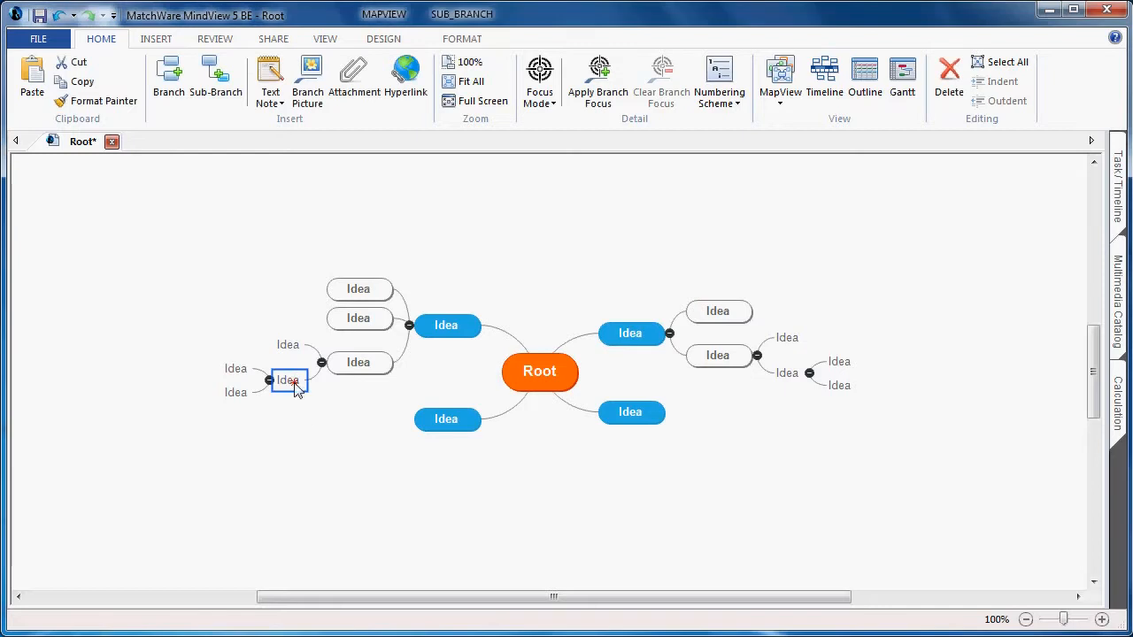
pyautogui.moveTo(295, 390); pyautogui.dragTo(424, 426)
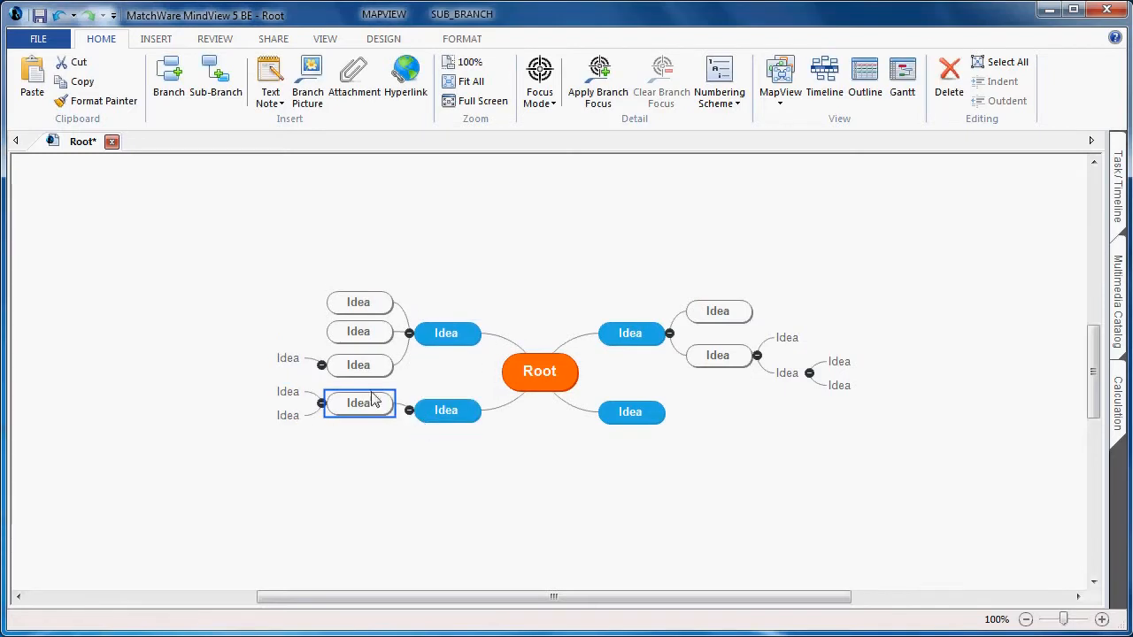
pyautogui.moveTo(284, 354); pyautogui.dragTo(371, 374)
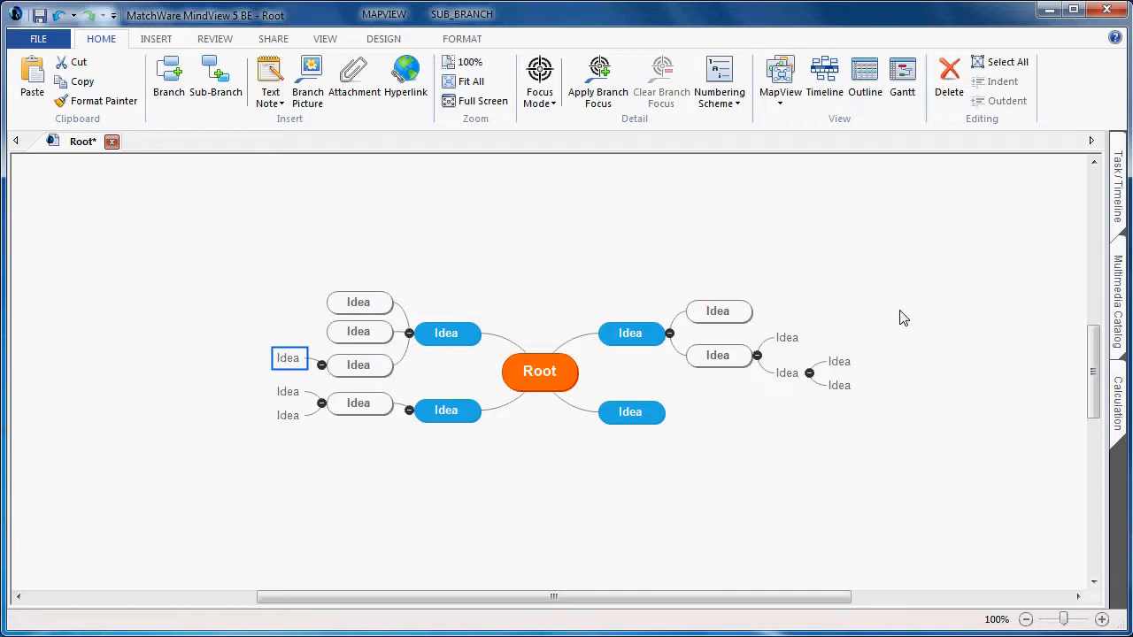
# Copy the upper-right branch's two innermost levels of sub-branches and paste them under the lower-right main branch
pyautogui.moveTo(895, 321); pyautogui.dragTo(767, 402)
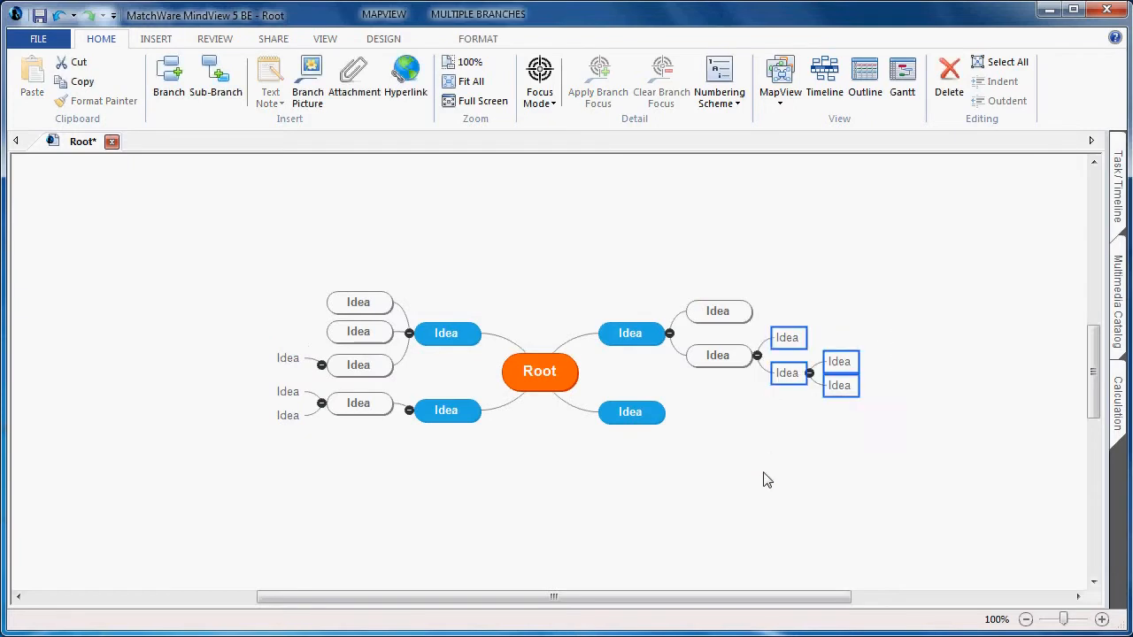
pyautogui.click(93, 84)
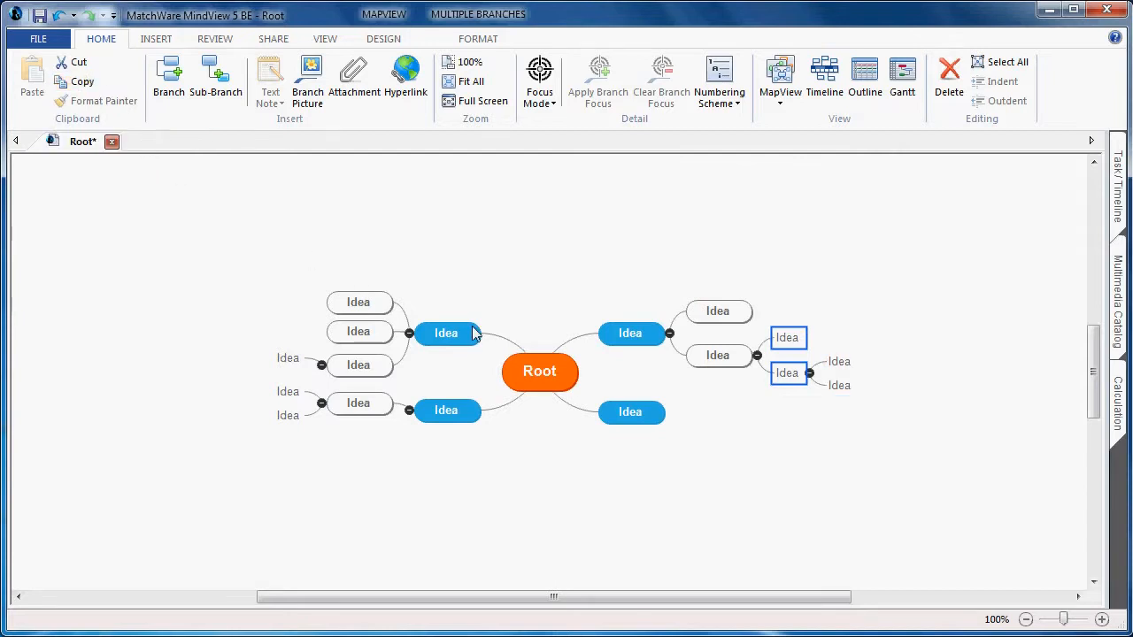
pyautogui.click(631, 414)
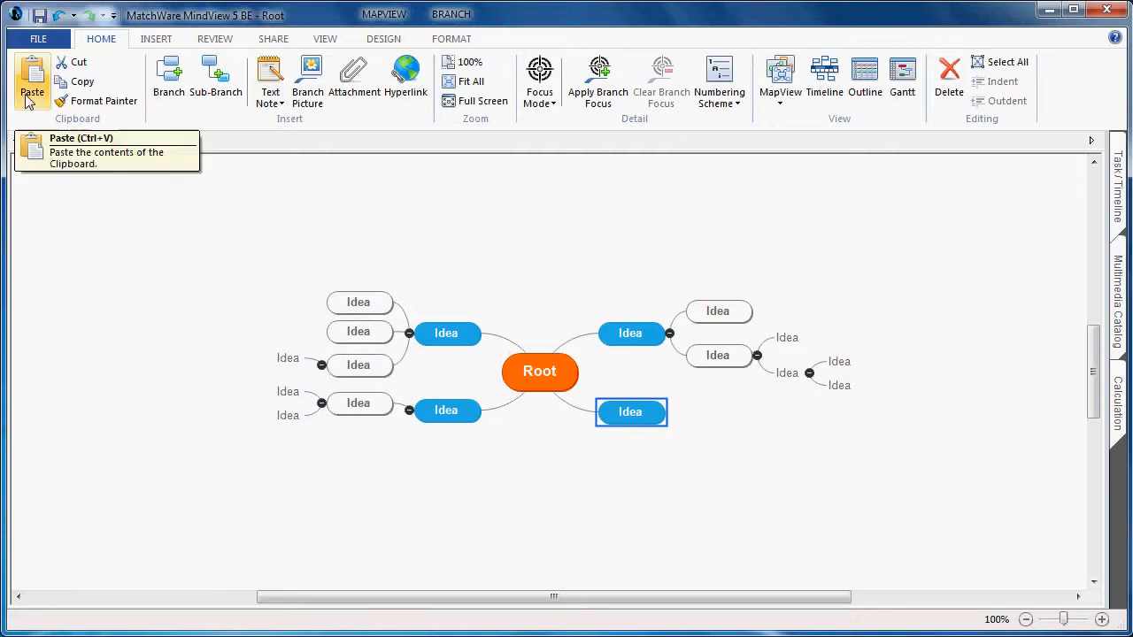
pyautogui.click(32, 89)
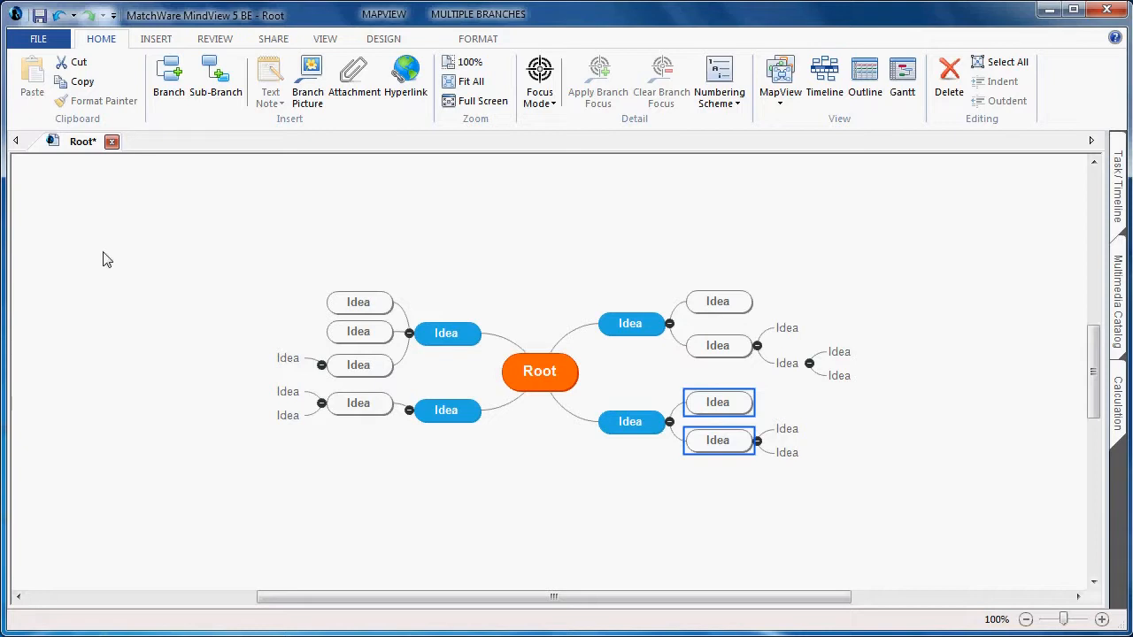
pyautogui.click(184, 273)
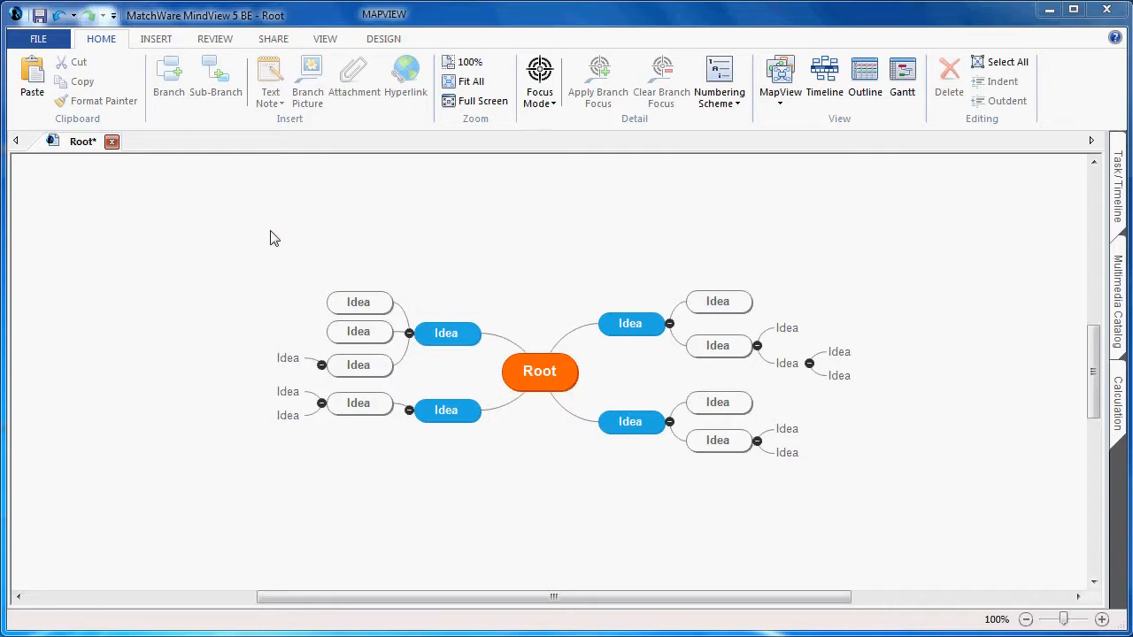
# Create a new document from the Agenda template in the Business templates' Company Management folder
pyautogui.click(39, 39)
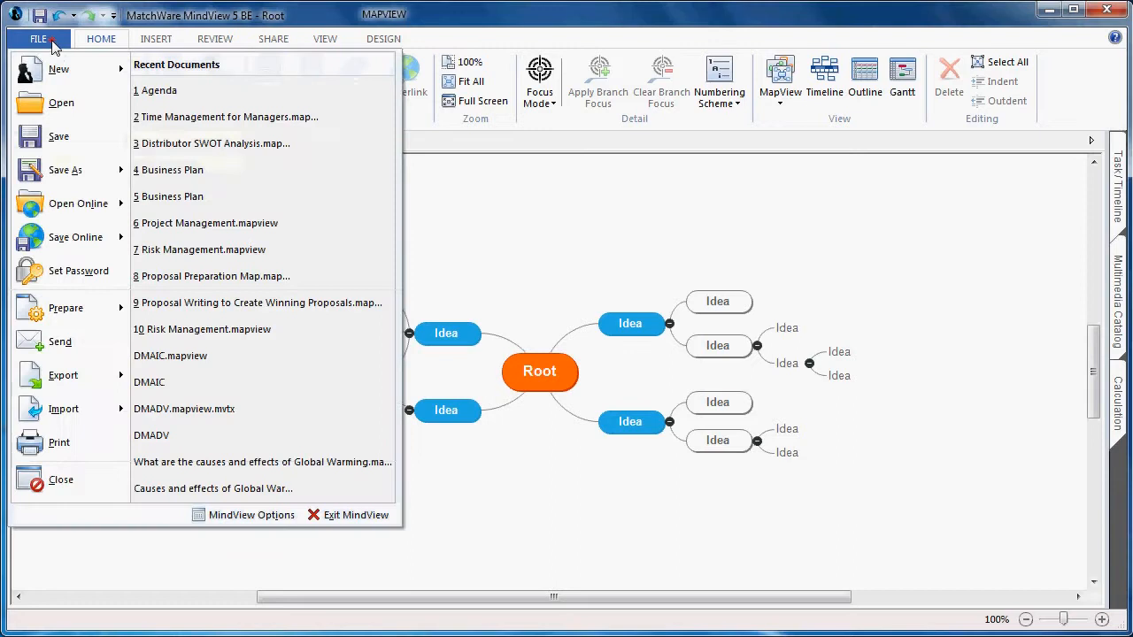
pyautogui.moveTo(68, 71)
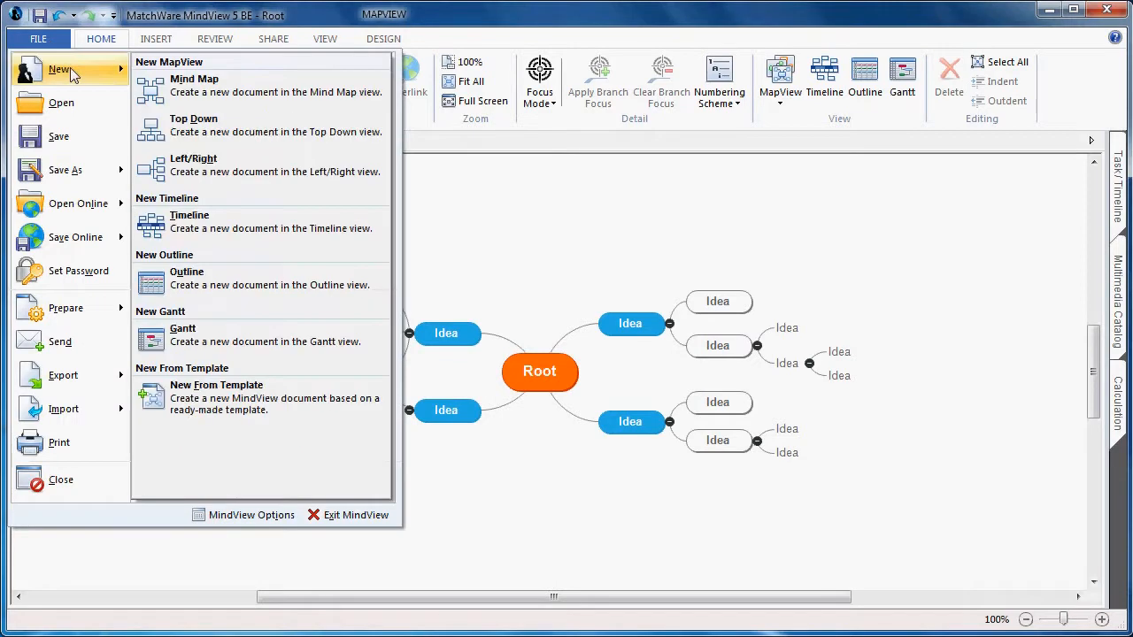
pyautogui.click(294, 413)
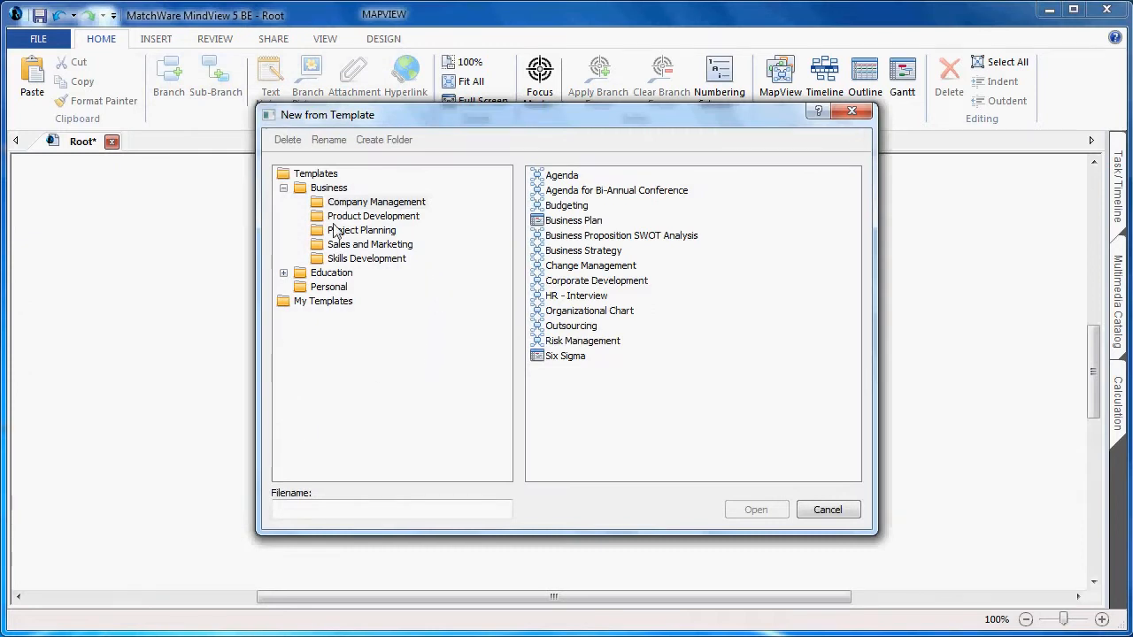
pyautogui.click(283, 274)
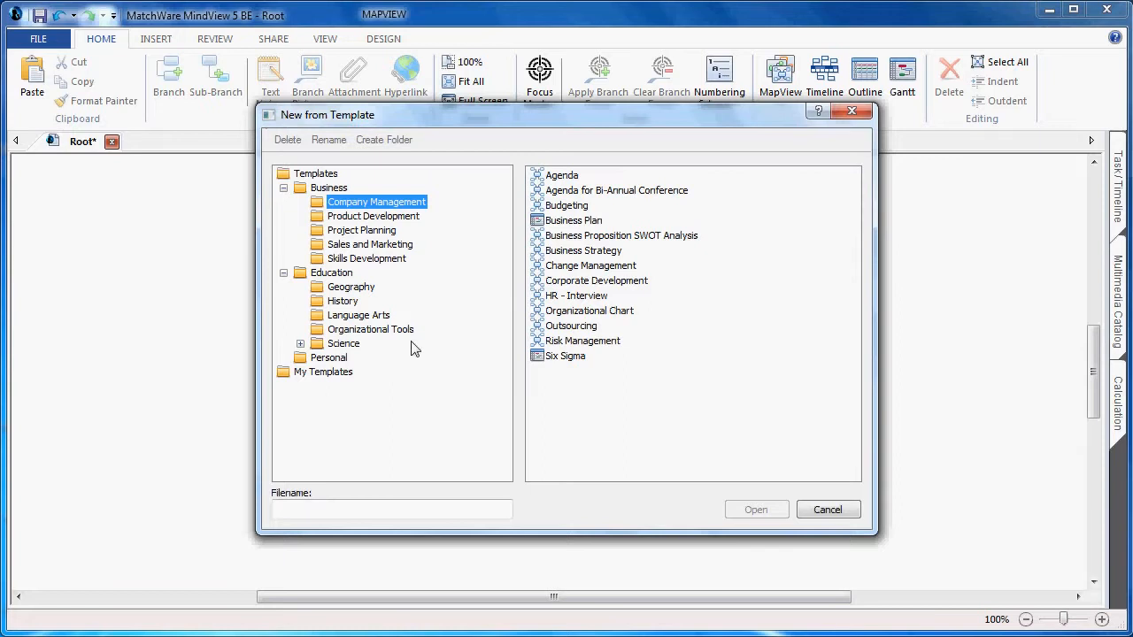
pyautogui.click(571, 179)
pyautogui.click(574, 182)
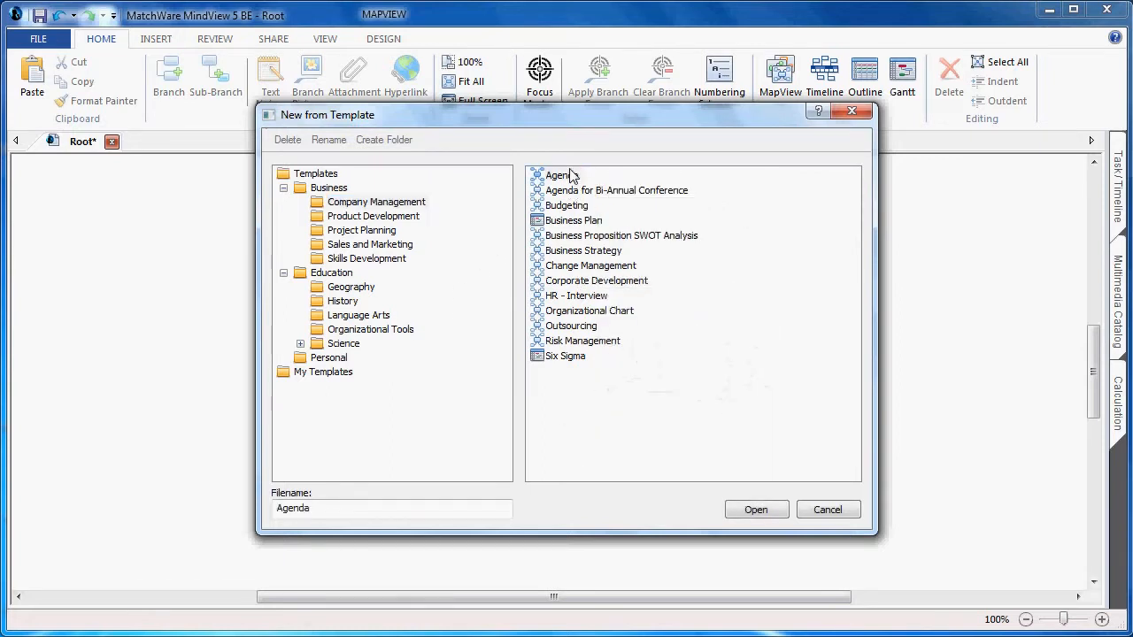
pyautogui.click(758, 511)
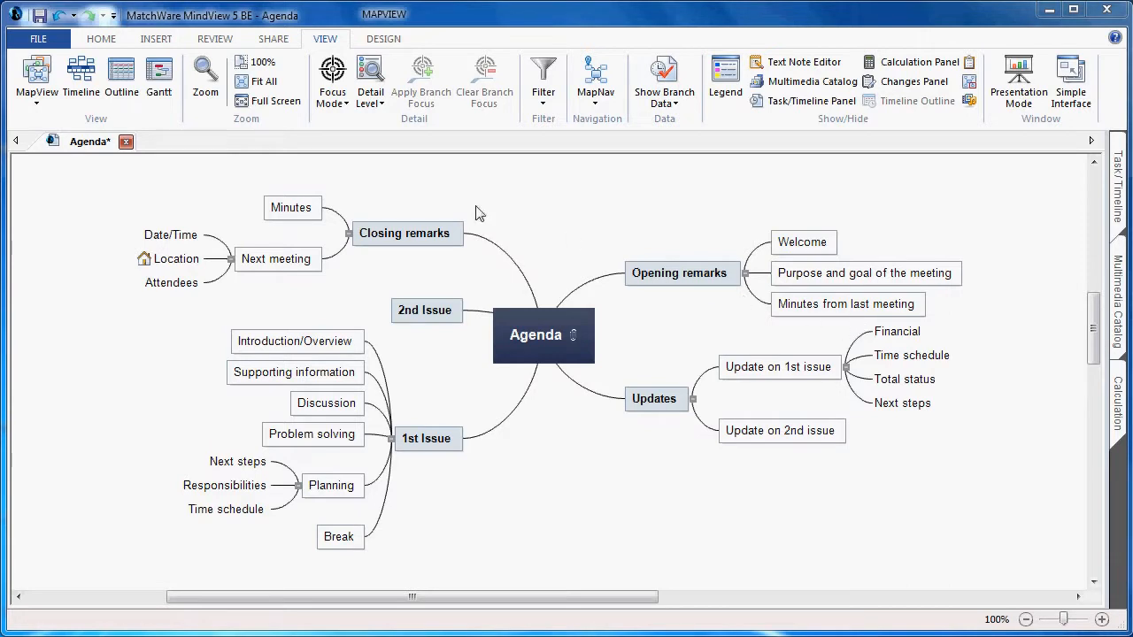
# Apply the 1, 1.1, 1.1.1, 1.1.1.1 numbering scheme to the agenda map
pyautogui.click(102, 41)
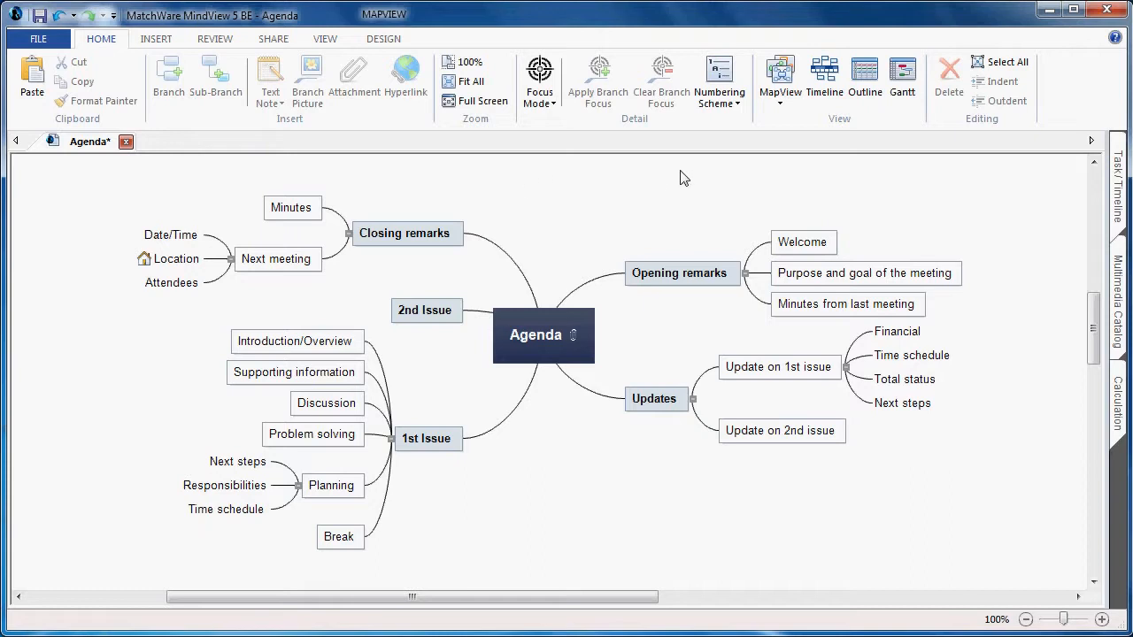
pyautogui.click(731, 106)
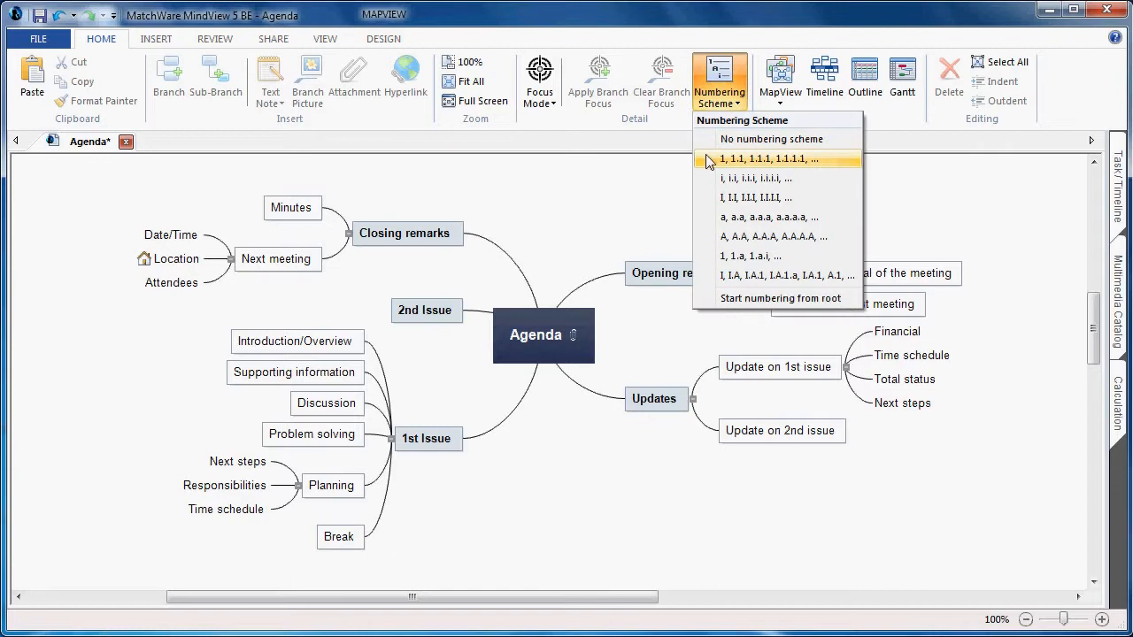
pyautogui.click(708, 165)
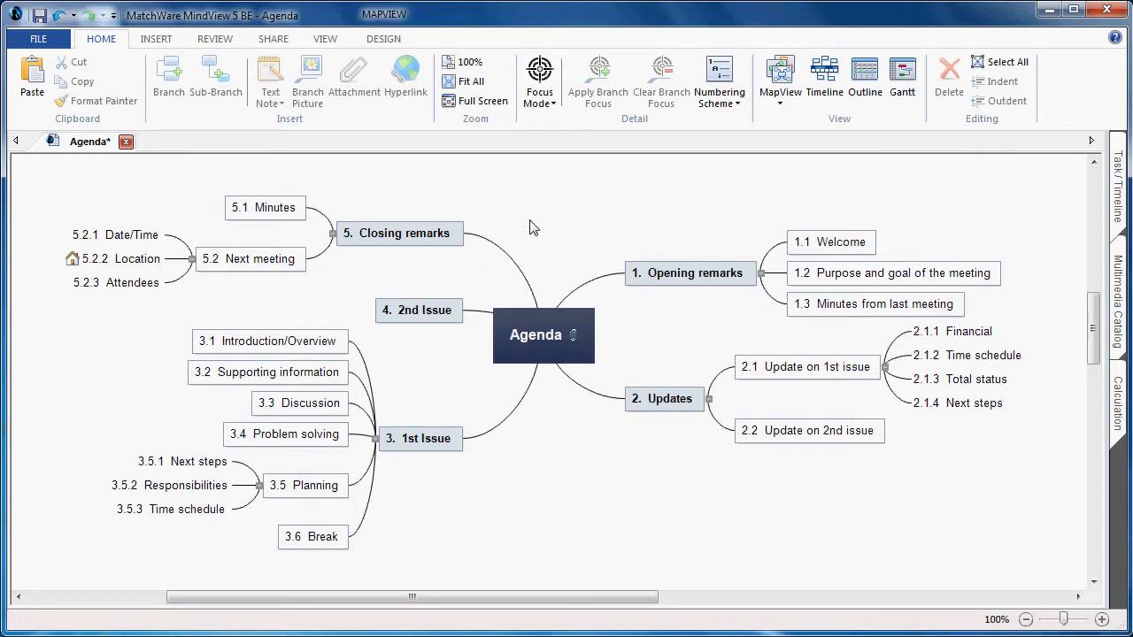
# Try moving the Updates branch ahead of Opening remarks and undo the reordering
pyautogui.click(659, 403)
pyautogui.moveTo(608, 299); pyautogui.dragTo(626, 241)
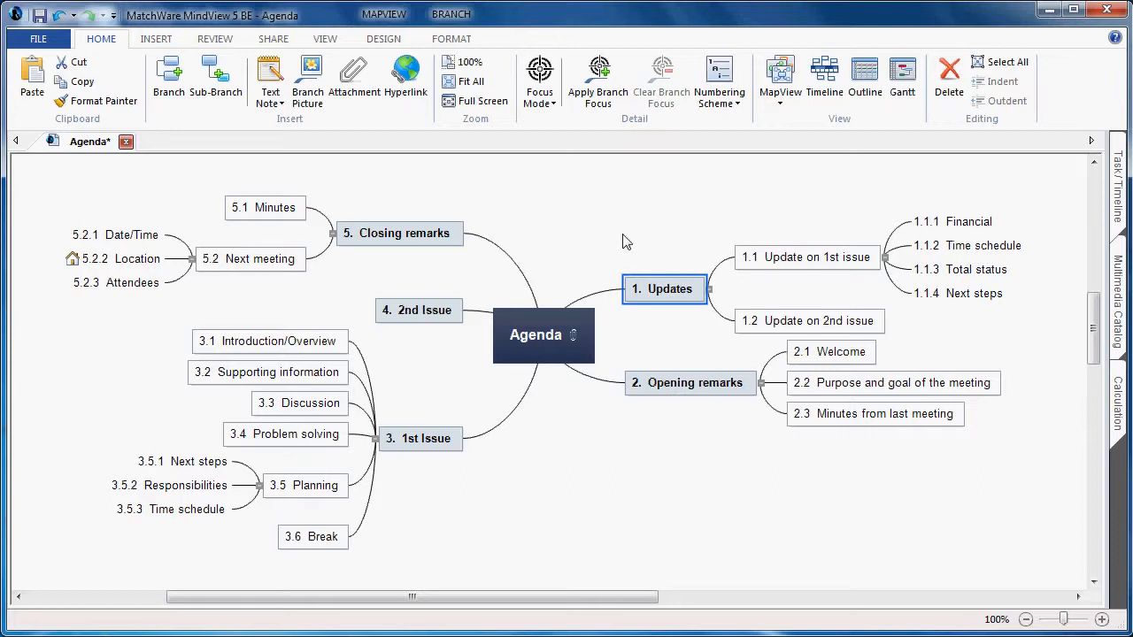
pyautogui.hotkey('ctrl', 'z')
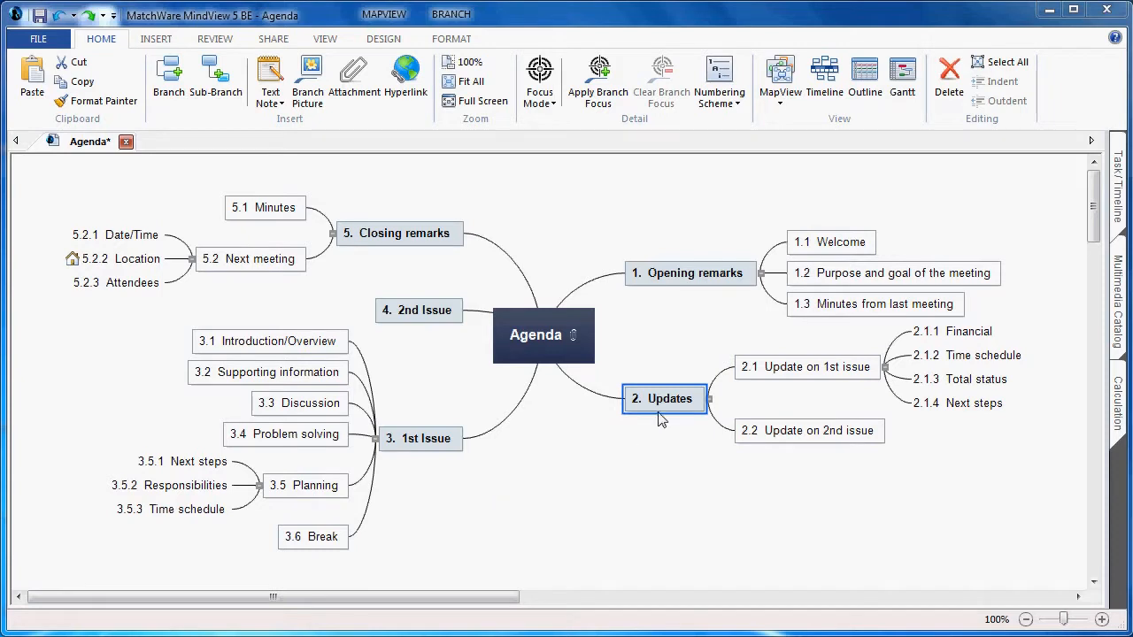
# Open an empty text note for the Welcome sub-branch under Opening remarks and start editing it
pyautogui.click(748, 279)
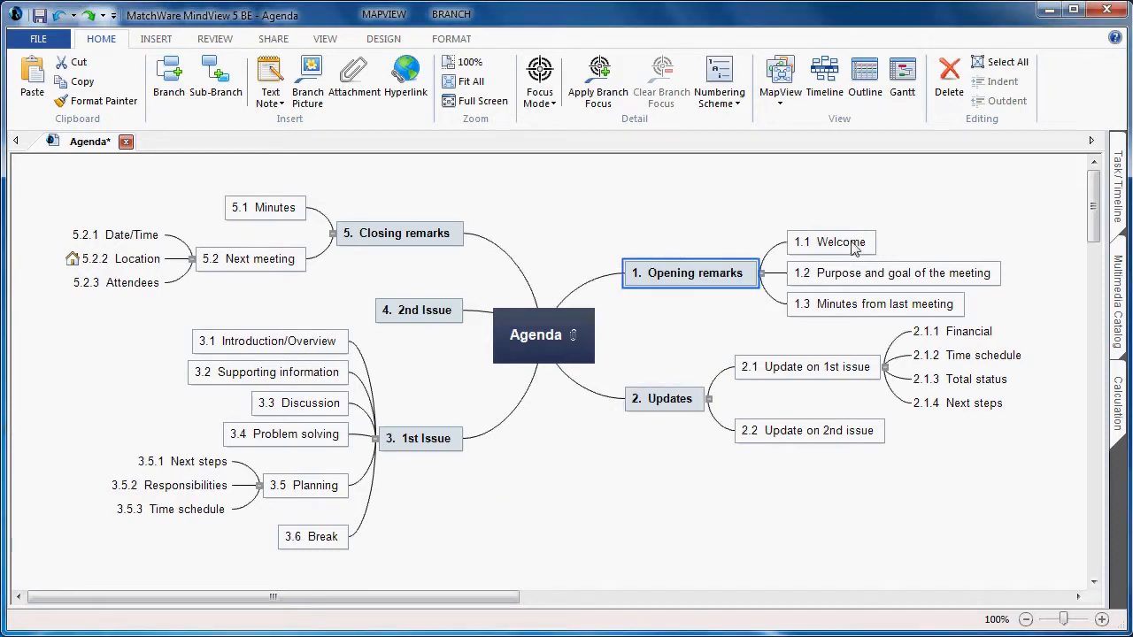
pyautogui.click(855, 248)
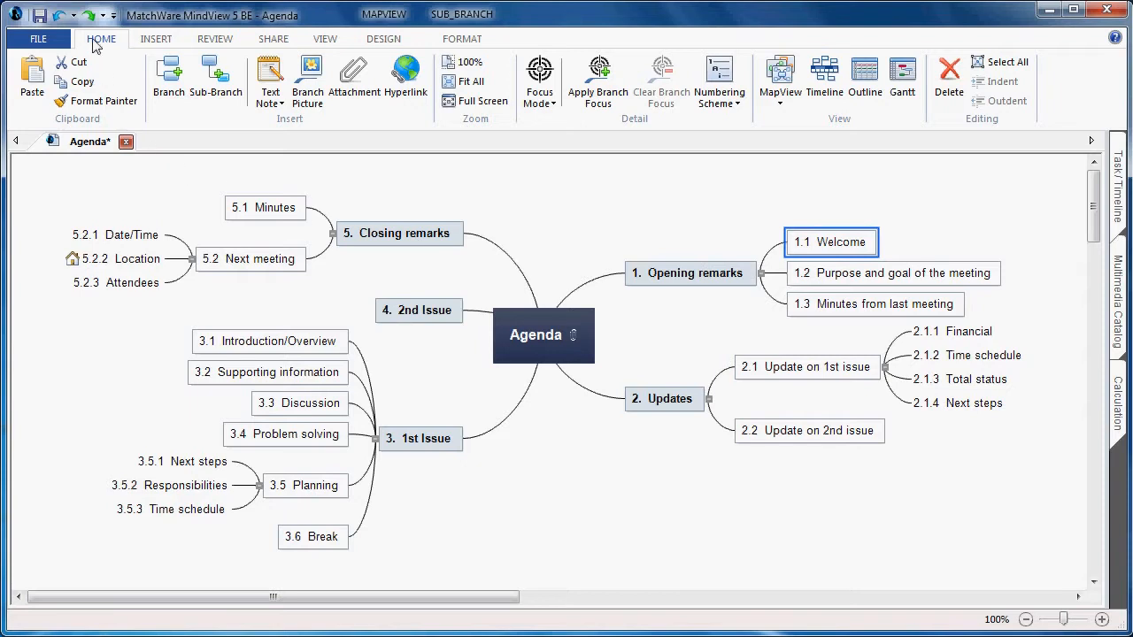
pyautogui.click(149, 39)
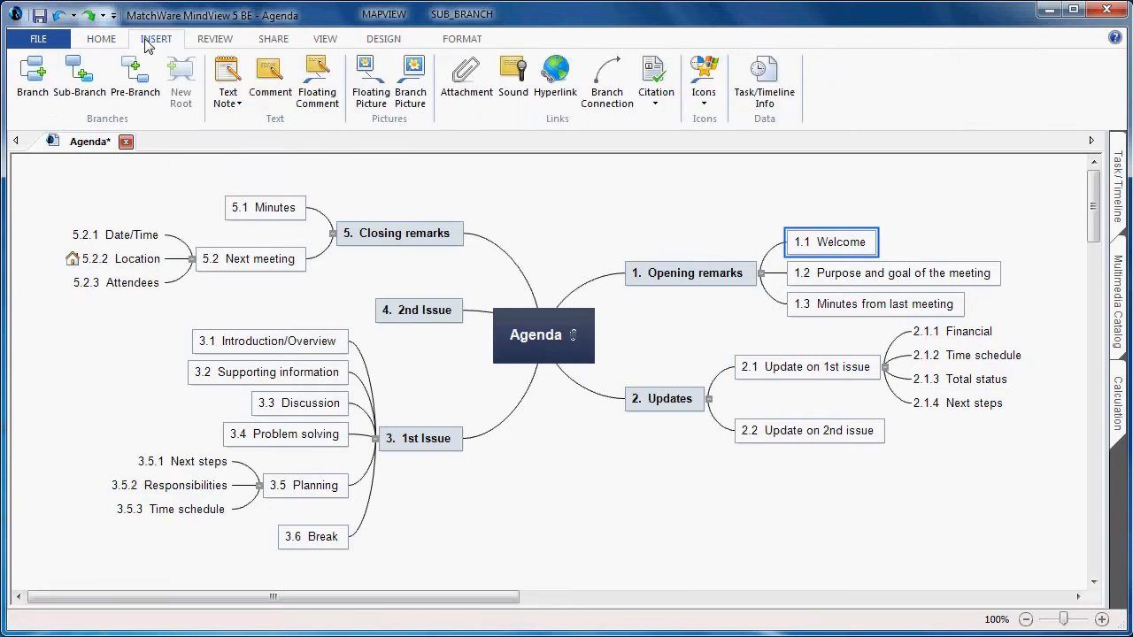
pyautogui.click(232, 79)
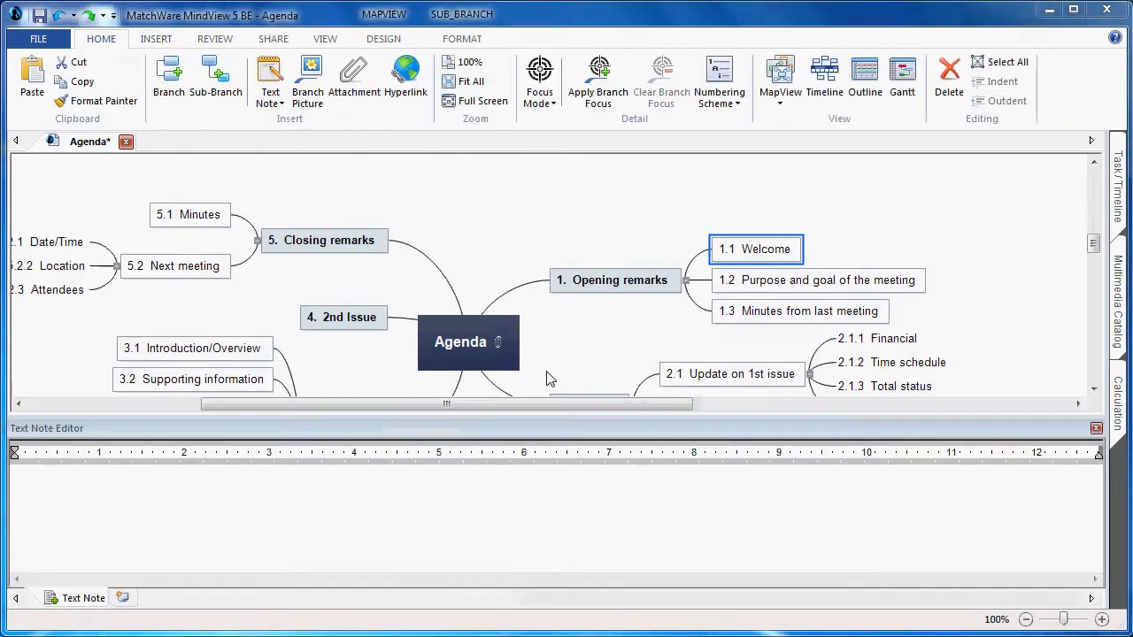
pyautogui.click(237, 501)
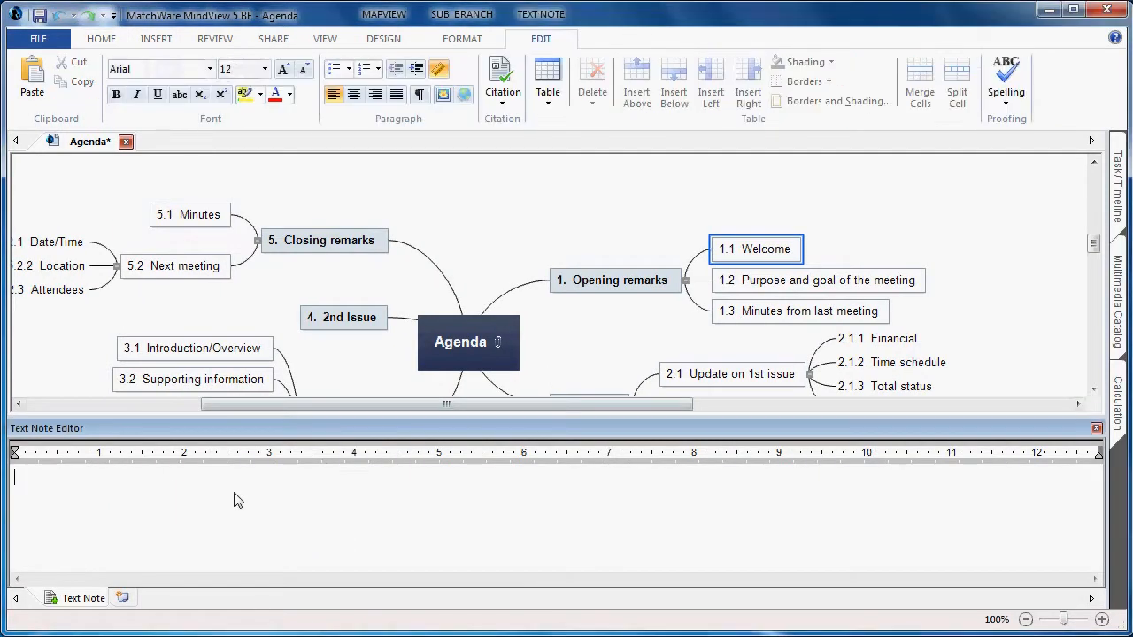
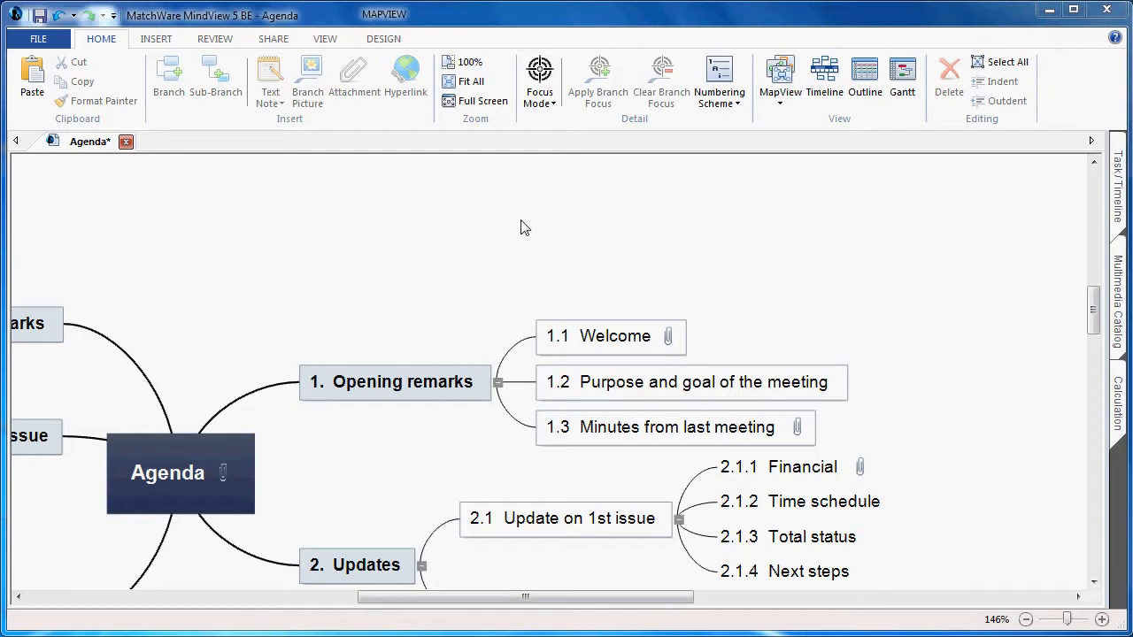
# Search the Multimedia Catalog for "meeting" and add the Meeting picture to the Agenda root topic
pyautogui.click(471, 82)
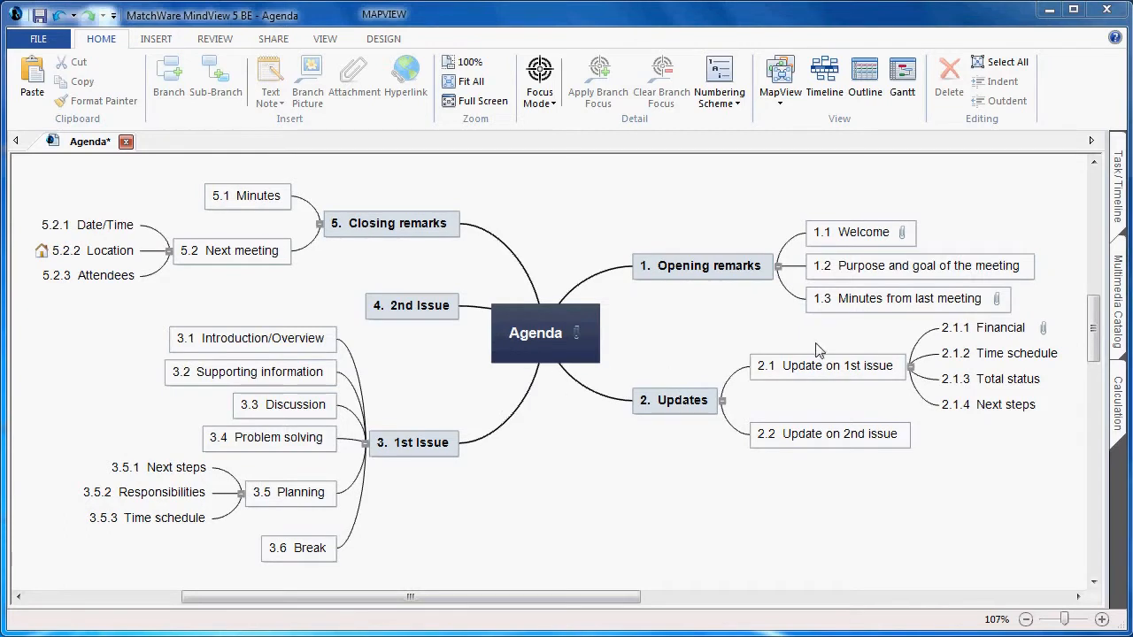
pyautogui.click(1117, 299)
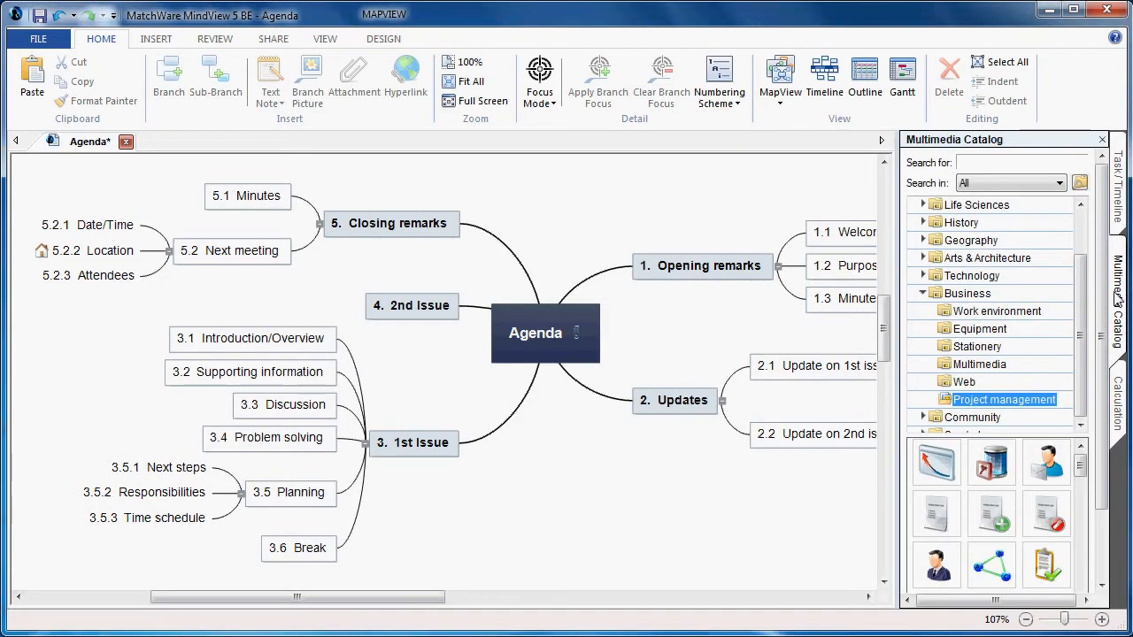
pyautogui.click(471, 84)
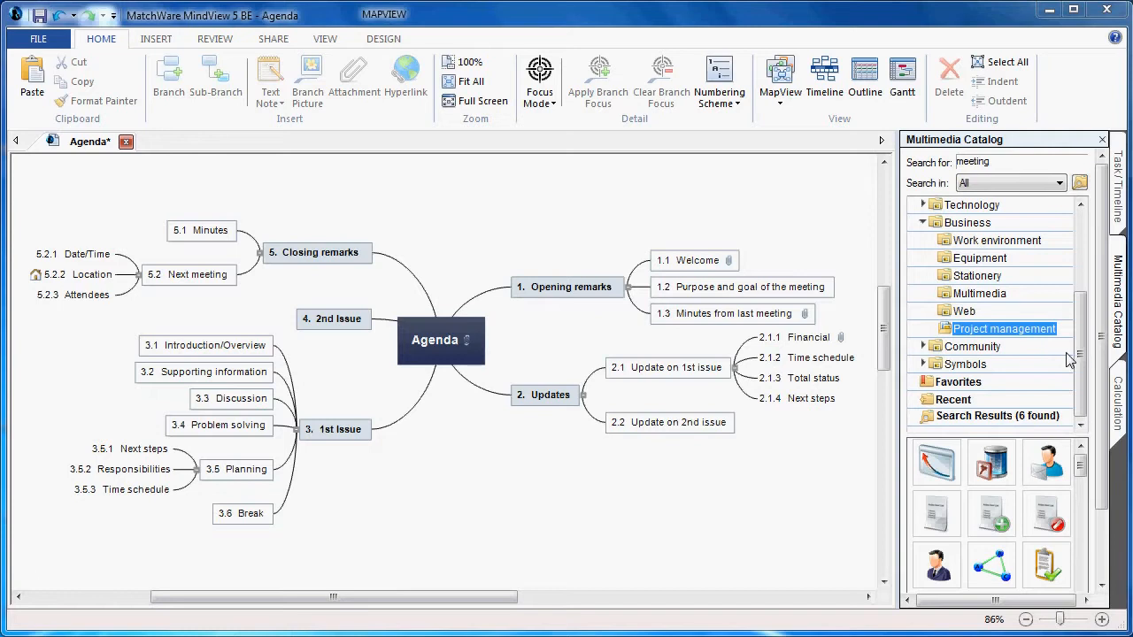
pyautogui.scroll(1, 1078, 342)
pyautogui.moveTo(1080, 342); pyautogui.dragTo(1087, 277)
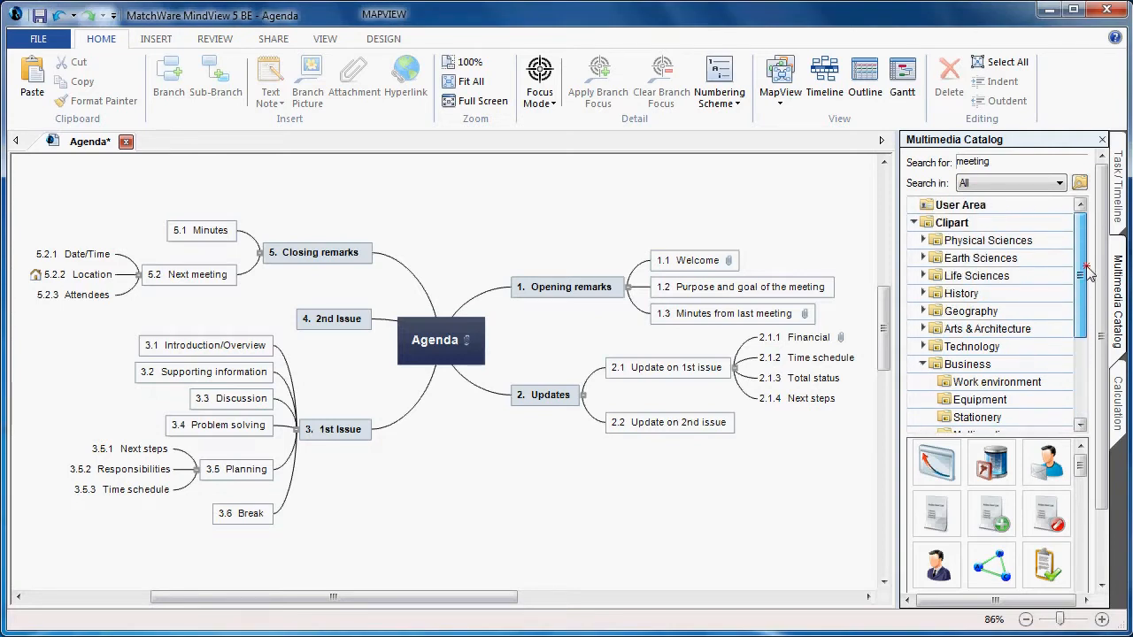
pyautogui.moveTo(1088, 274); pyautogui.dragTo(1082, 314)
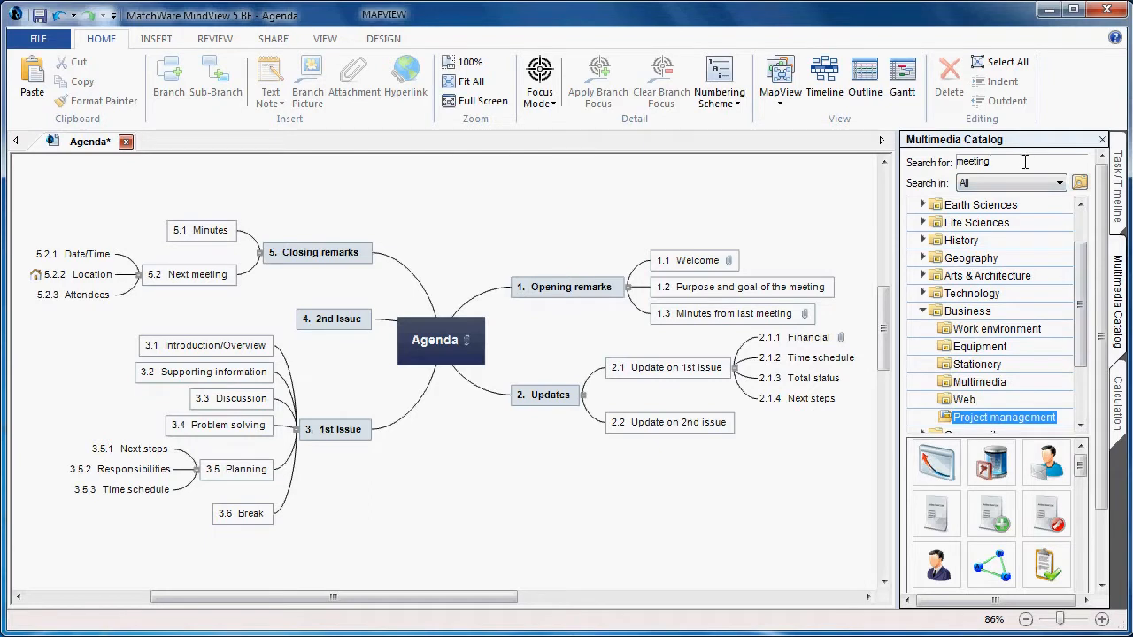
pyautogui.press('Return')
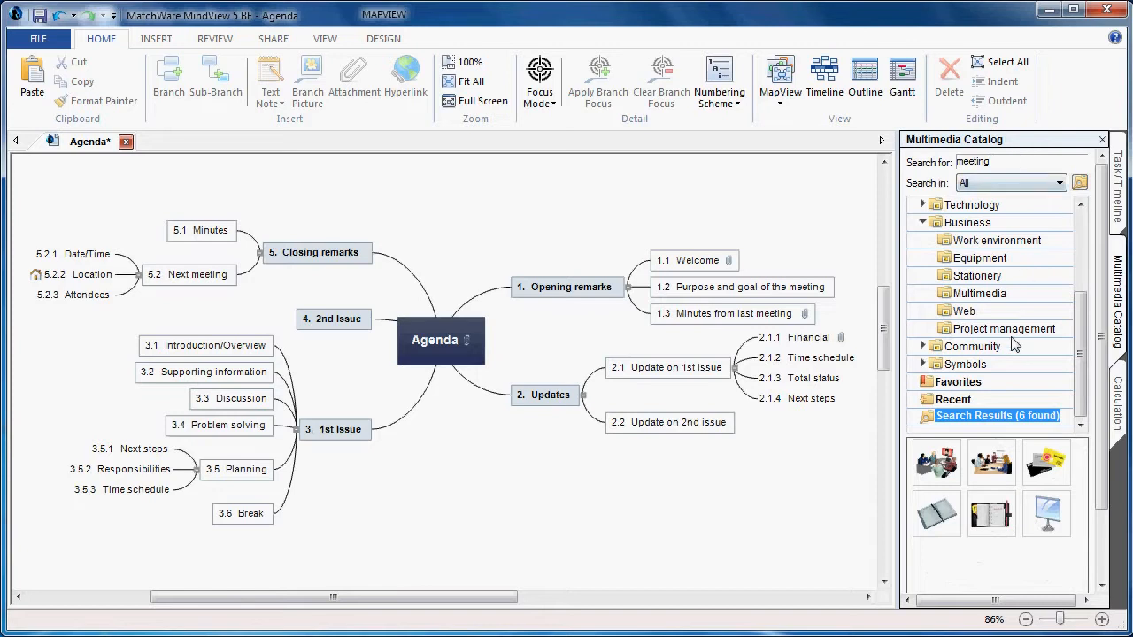
pyautogui.moveTo(993, 464)
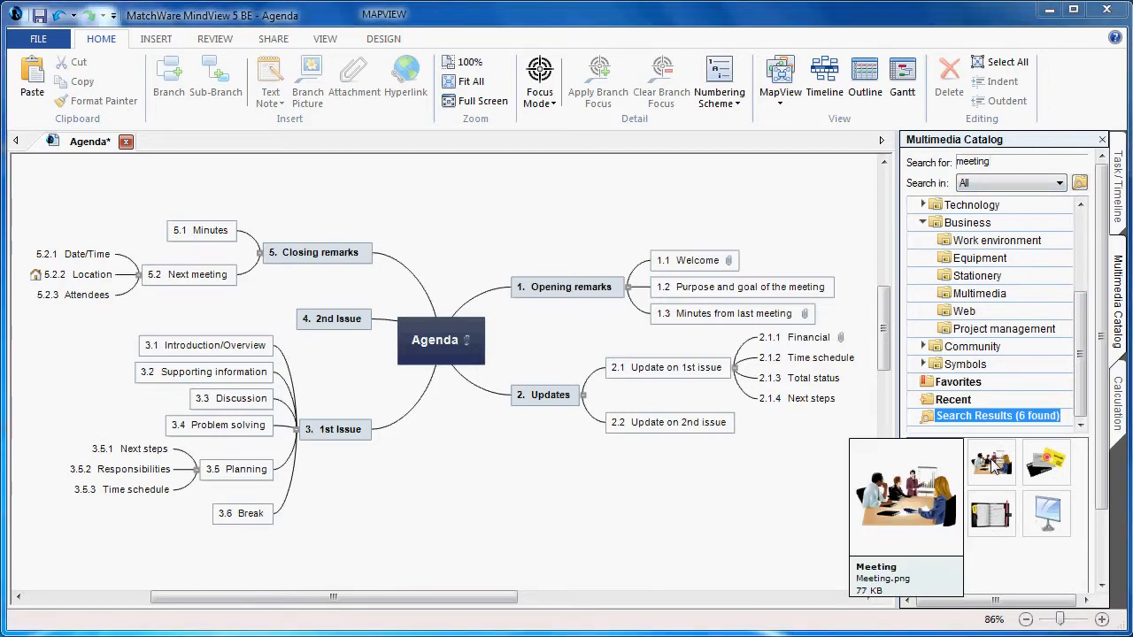
pyautogui.moveTo(993, 464); pyautogui.dragTo(425, 353)
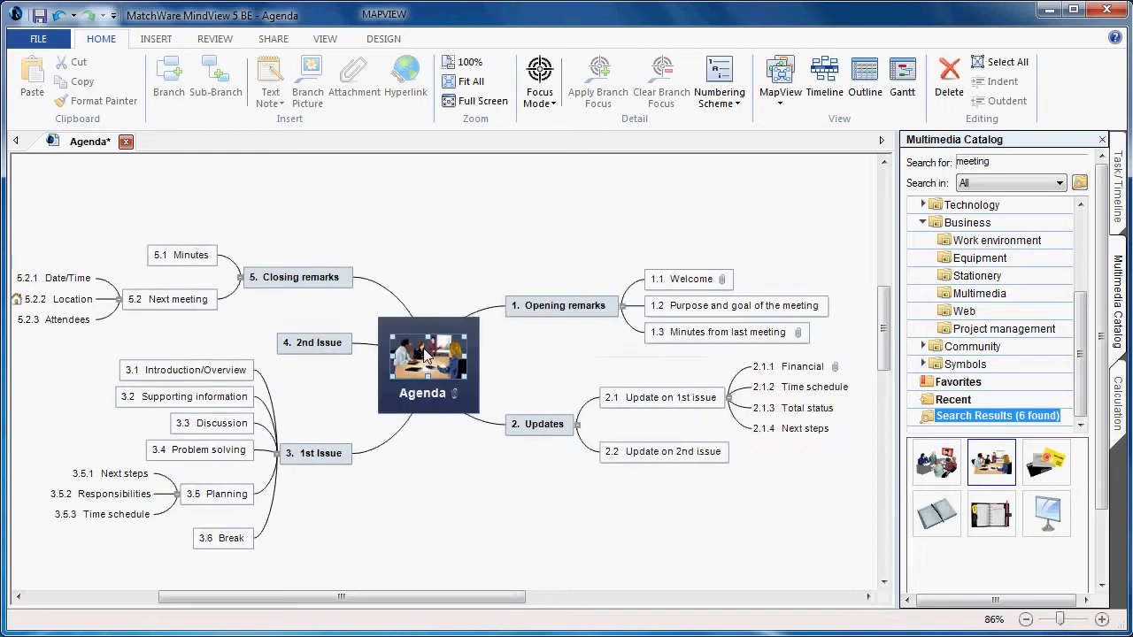
pyautogui.click(473, 233)
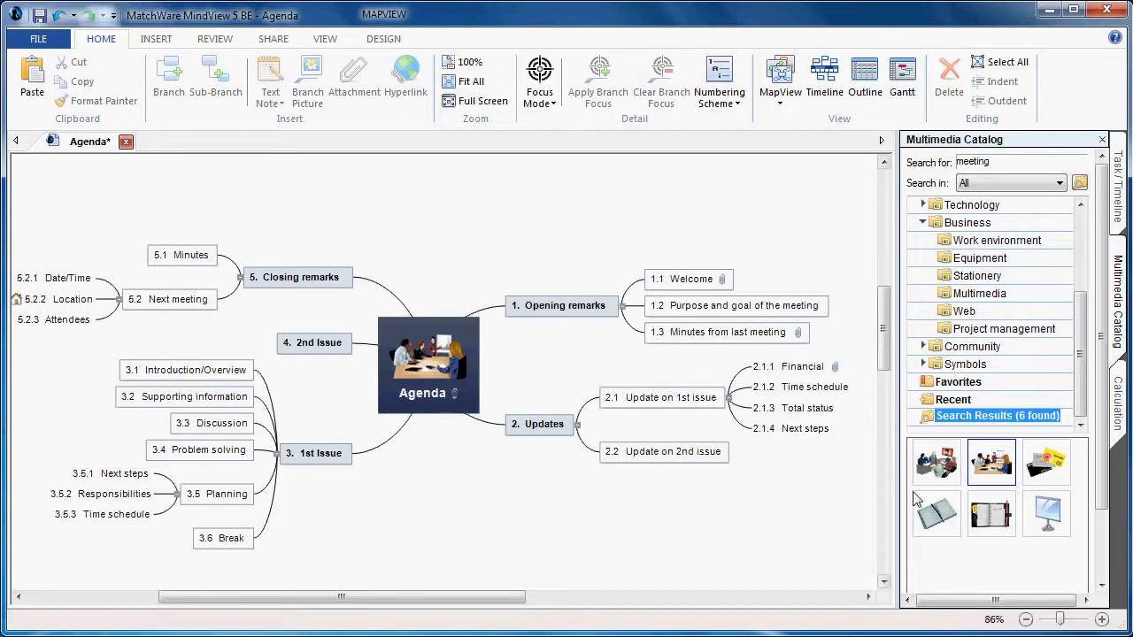
pyautogui.moveTo(932, 516)
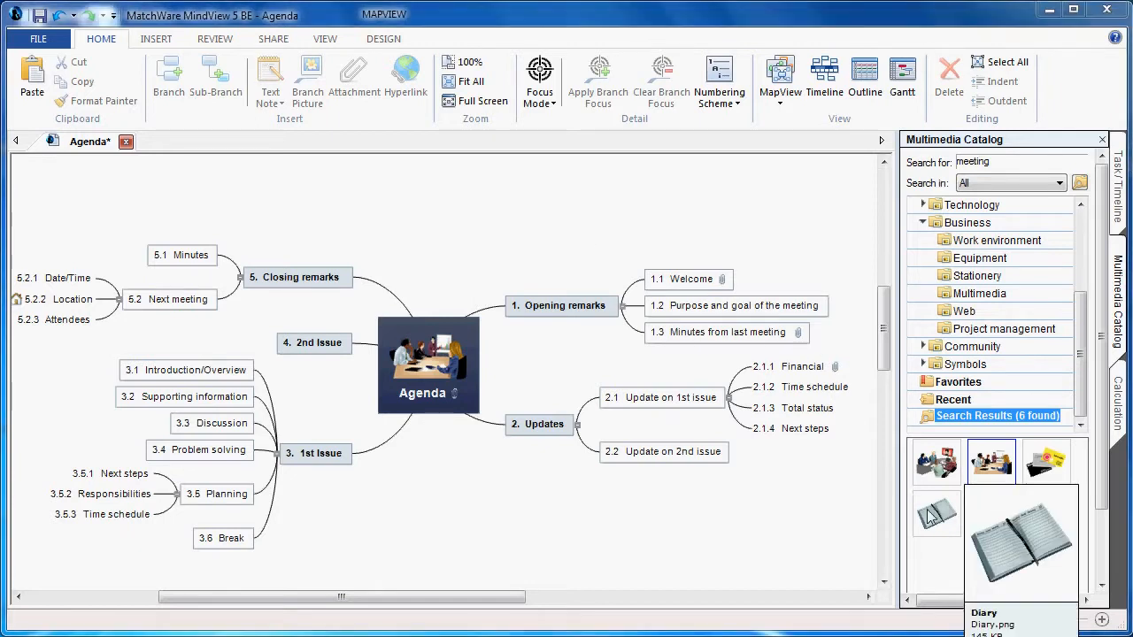
# Add the Diary picture from the Multimedia Catalog search results to the Opening remarks branch
pyautogui.moveTo(931, 515)
pyautogui.mouseDown()
pyautogui.moveTo(566, 332)
pyautogui.moveTo(549, 307)
pyautogui.mouseUp()
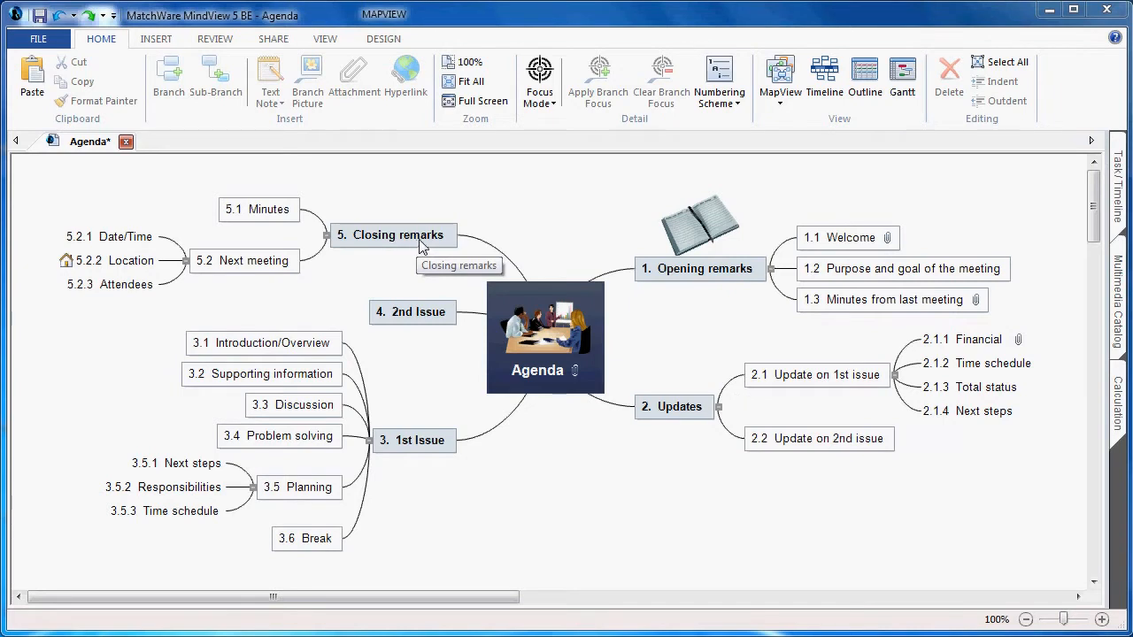
# Arrange the Agenda map with all branches to the right of the root and apply the style with red root and dark grey branches
pyautogui.click(385, 39)
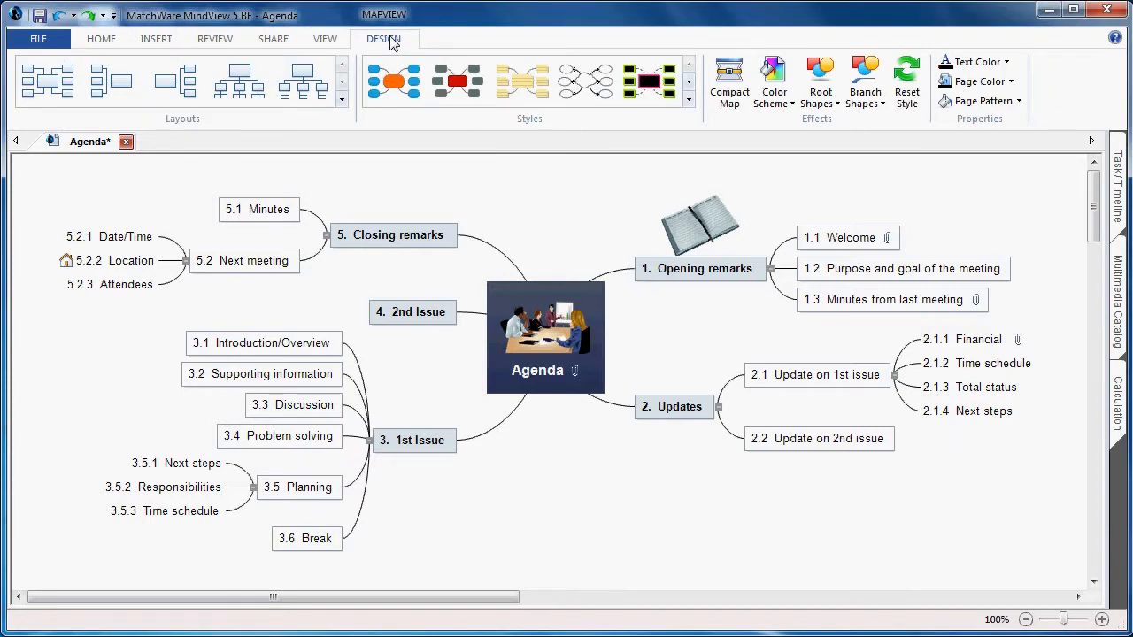
pyautogui.click(182, 84)
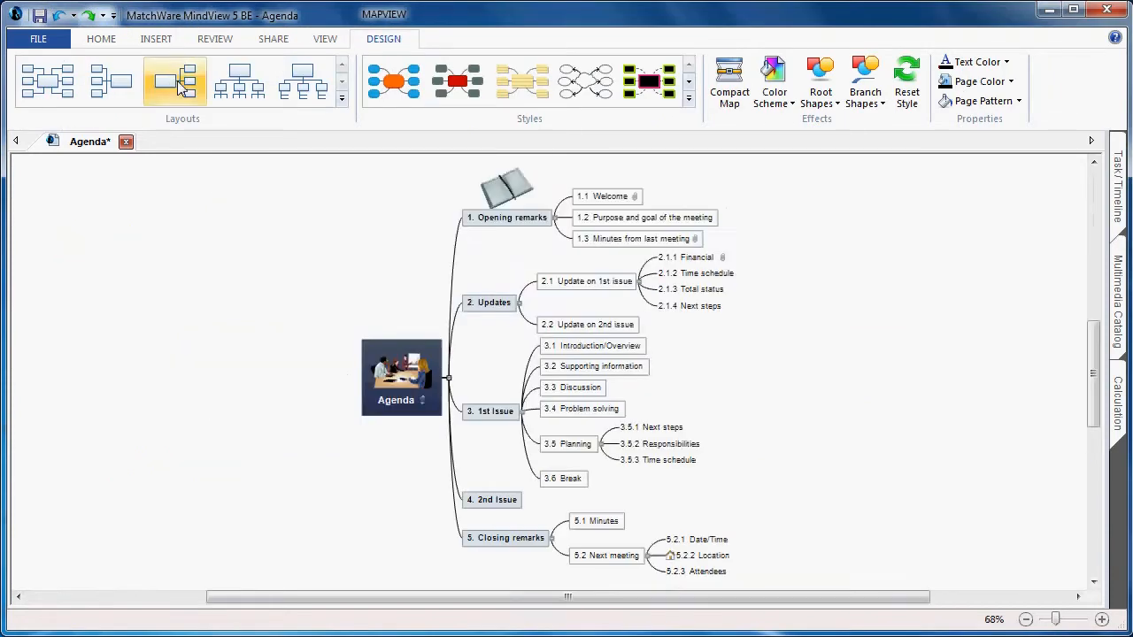
pyautogui.click(182, 84)
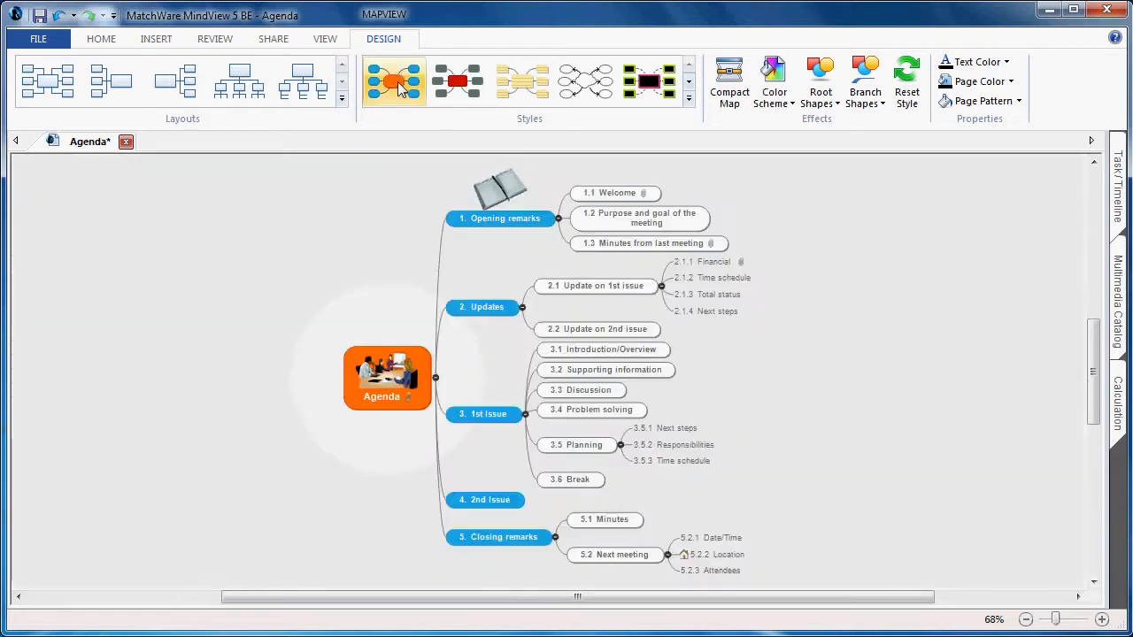
pyautogui.click(398, 89)
pyautogui.click(453, 84)
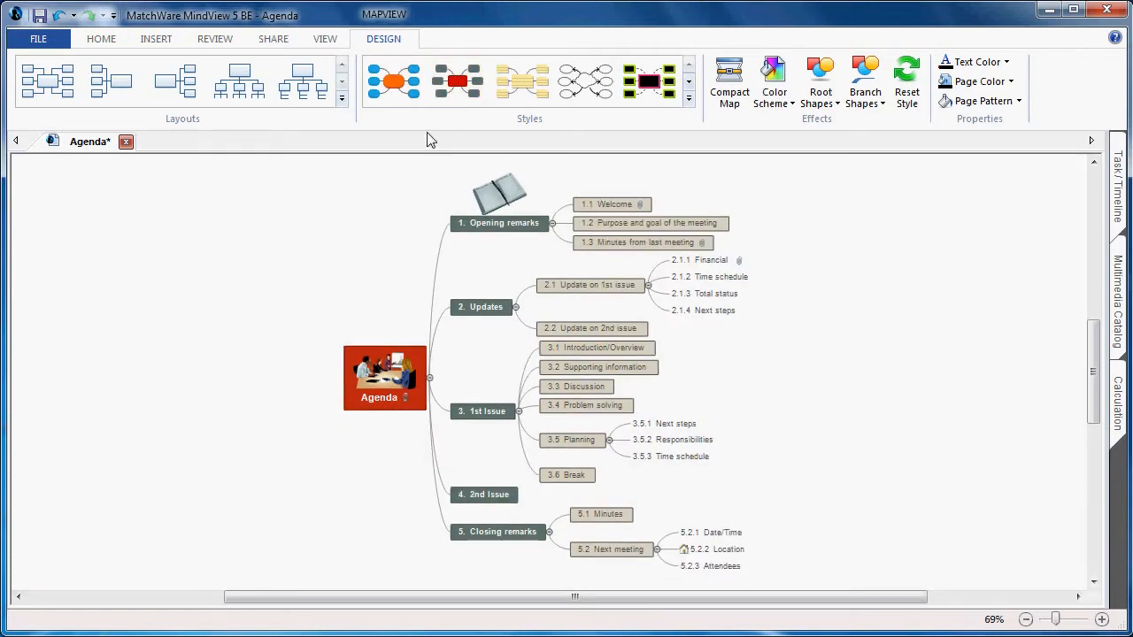
# Preview the flat green color scheme on the whole map and dismiss it without applying
pyautogui.click(782, 105)
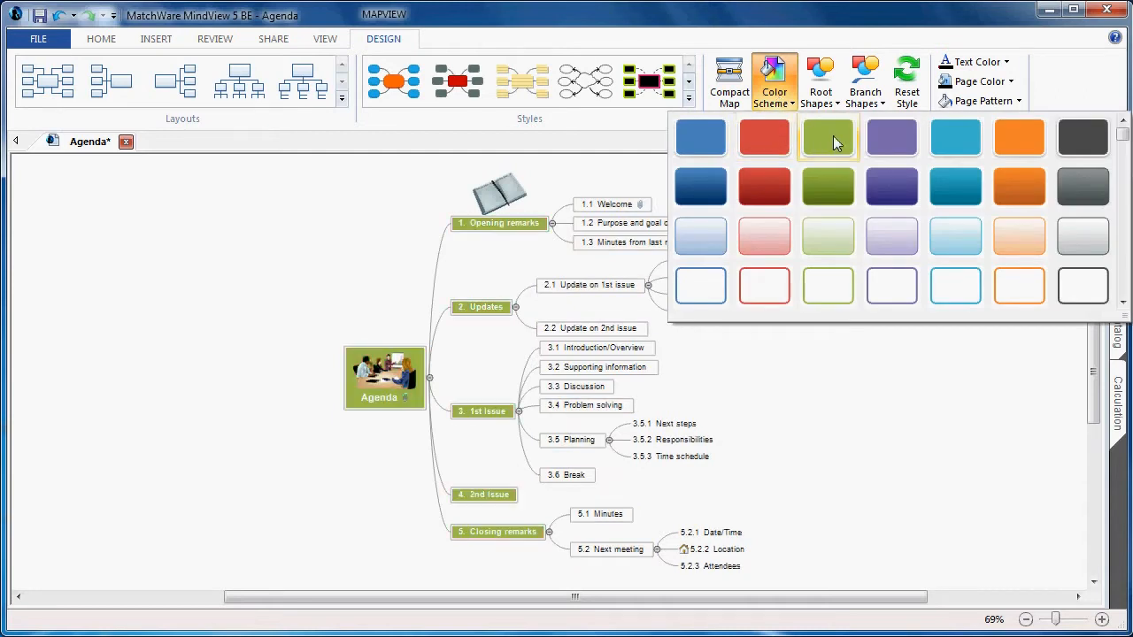
pyautogui.click(378, 189)
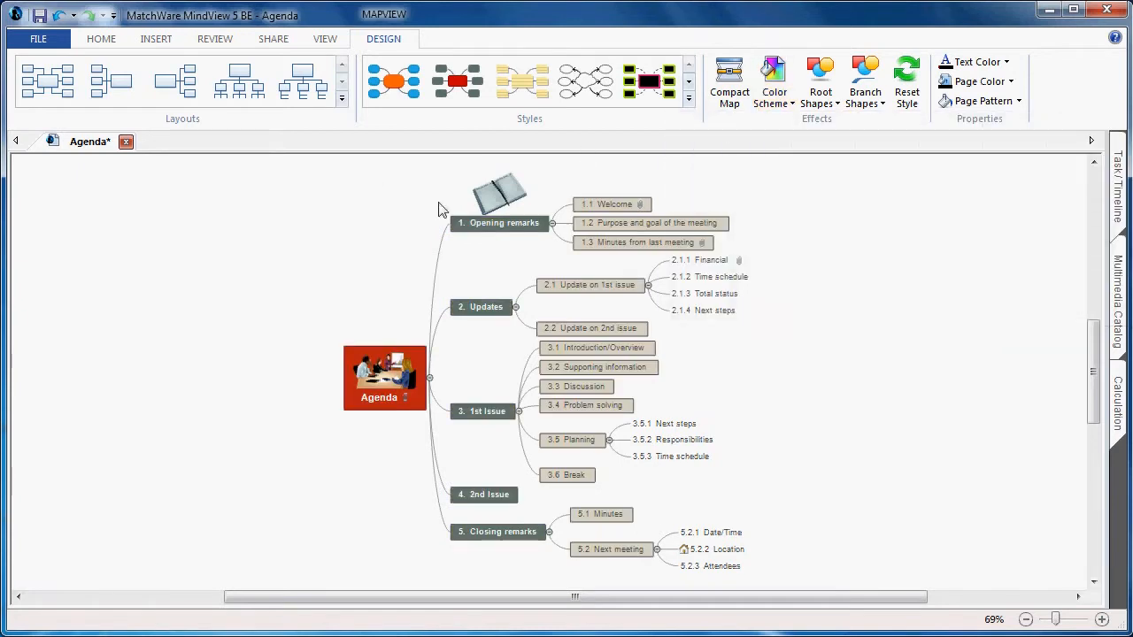
# Apply the flat blue color scheme to the Opening remarks branch only
pyautogui.click(476, 228)
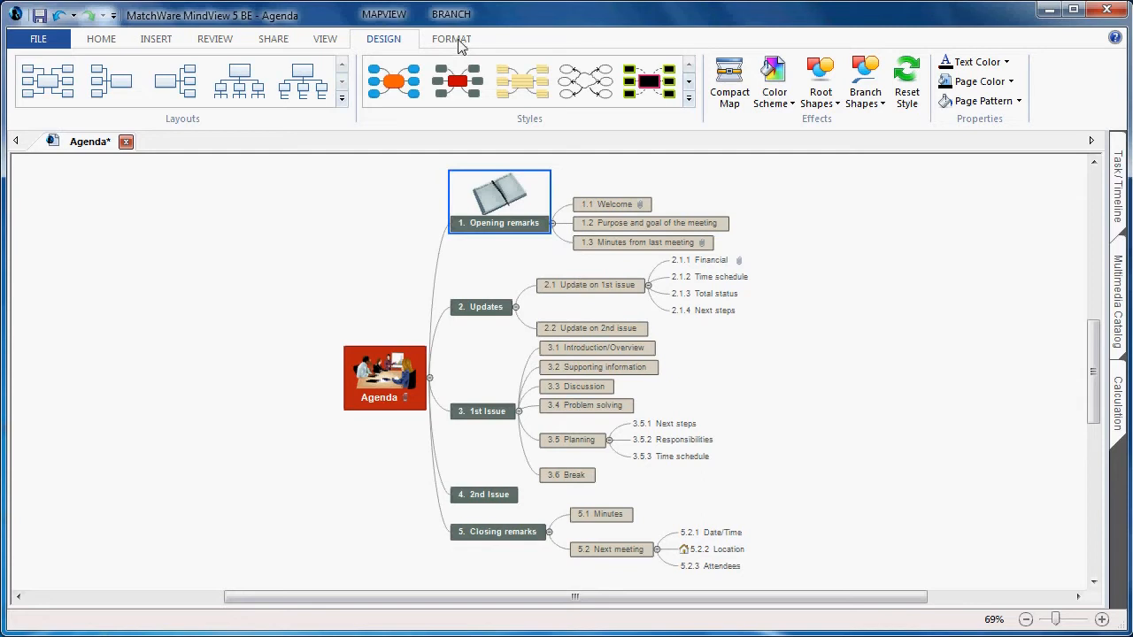
pyautogui.click(451, 39)
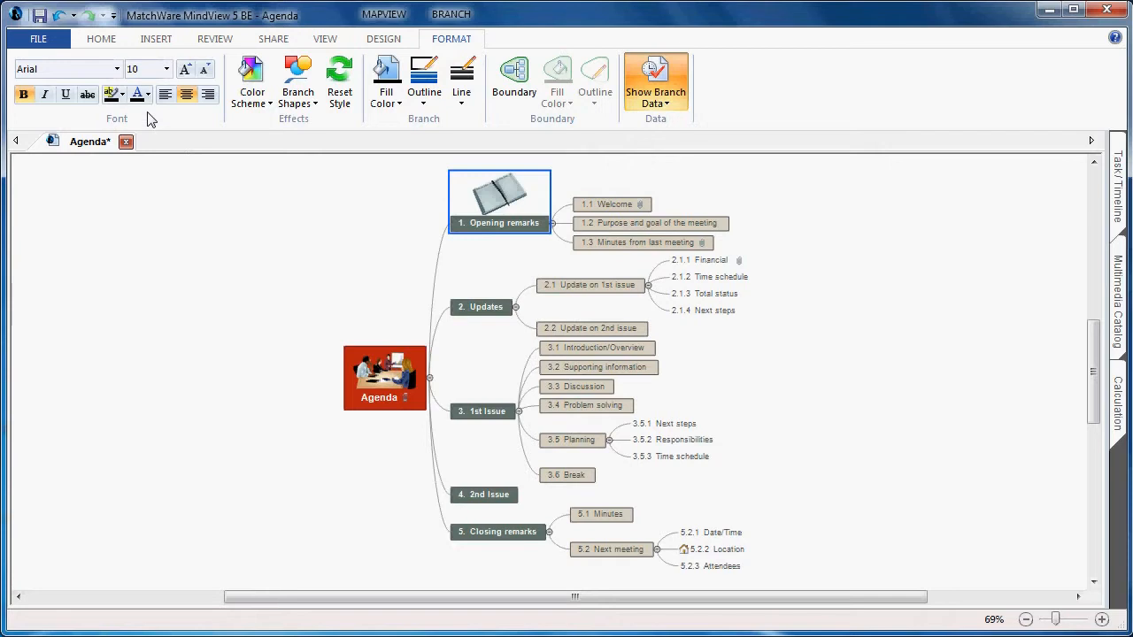
pyautogui.click(254, 103)
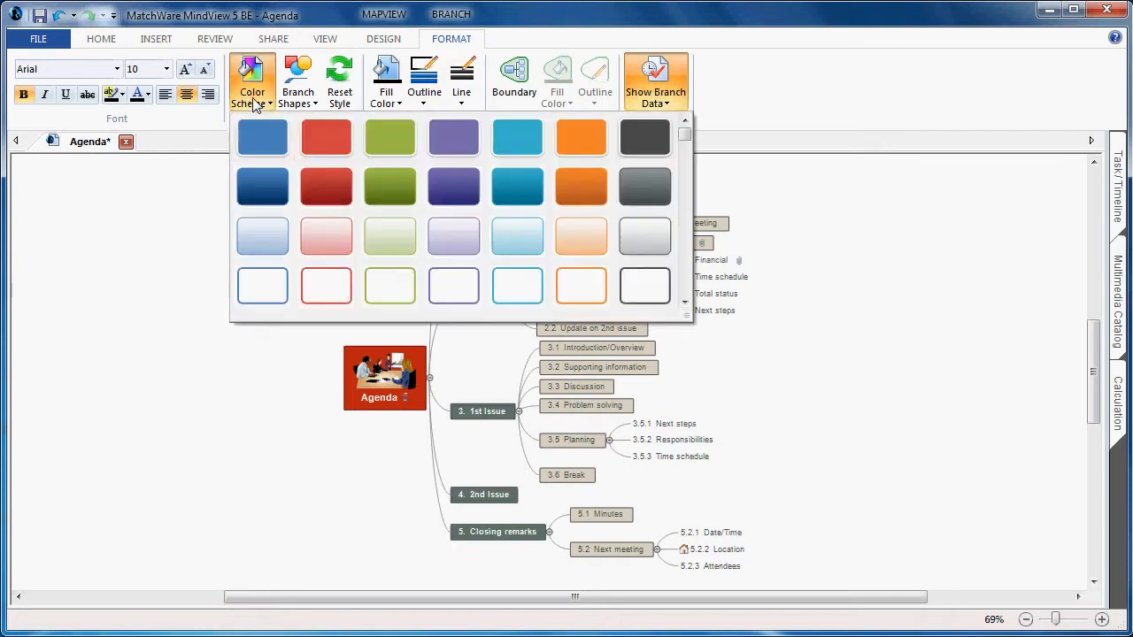
pyautogui.click(255, 133)
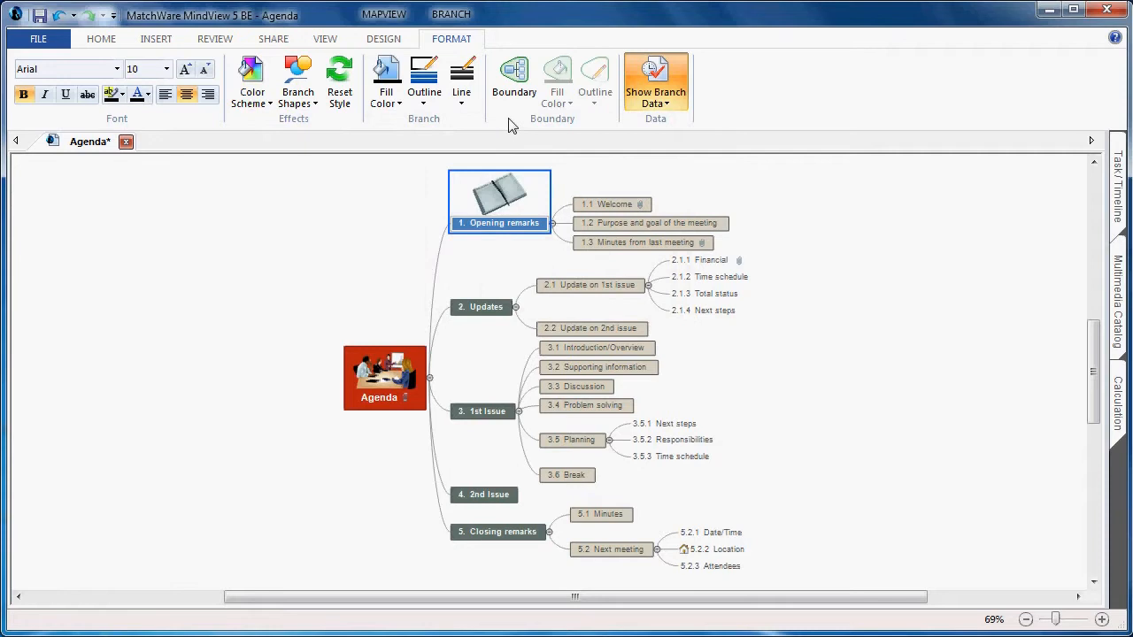
# Apply the flat red color scheme to the Updates branch and the flat green one to the 1st Issue branch
pyautogui.click(492, 310)
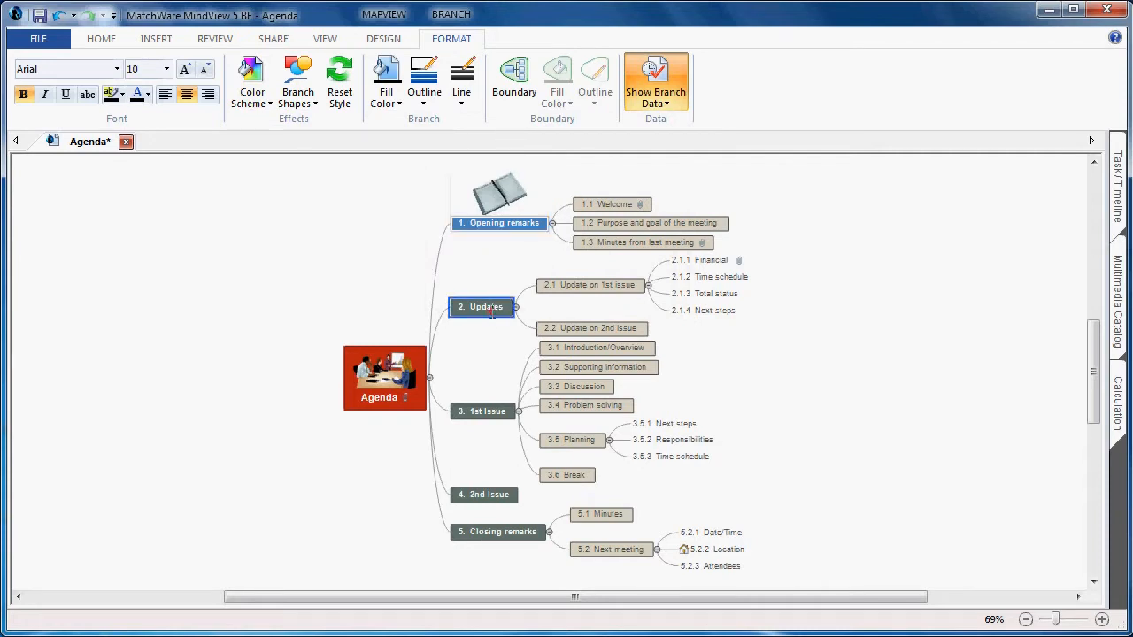
pyautogui.click(253, 93)
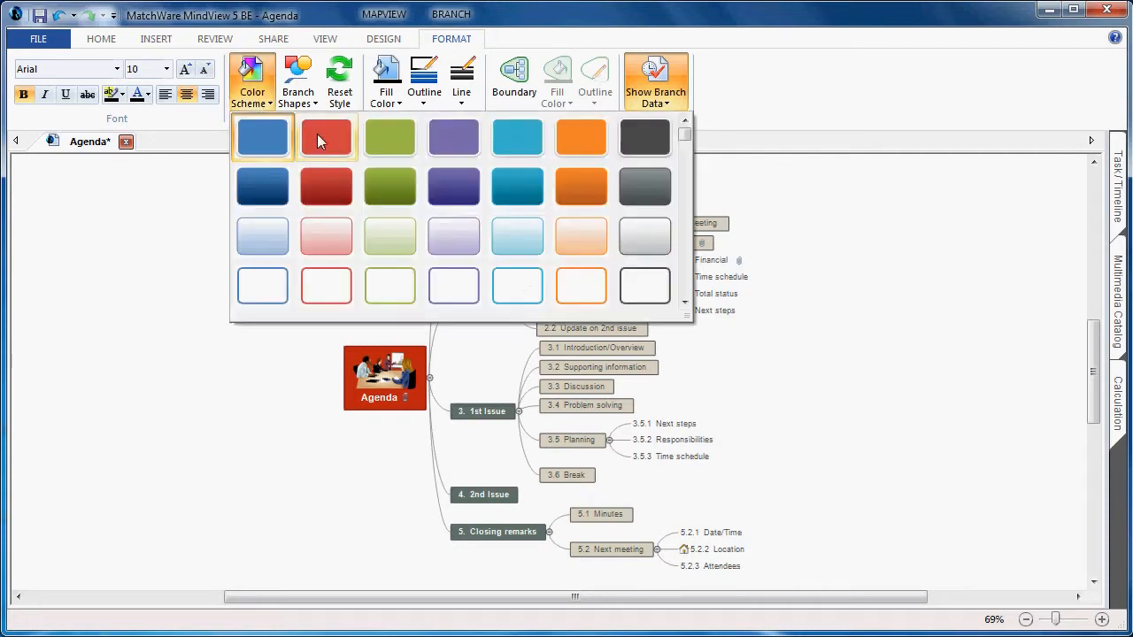
pyautogui.click(328, 139)
pyautogui.click(487, 412)
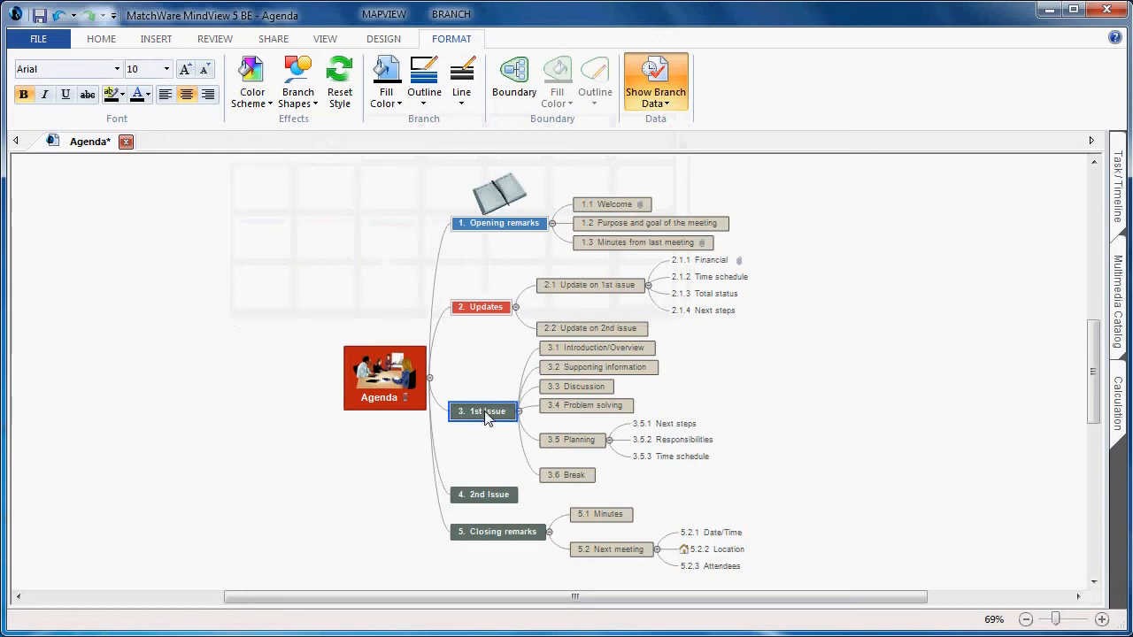
pyautogui.click(252, 88)
pyautogui.click(399, 147)
# Apply the flat purple color scheme to the 2nd Issue branch and the flat turquoise one to the Closing remarks branch
pyautogui.click(490, 498)
pyautogui.click(252, 89)
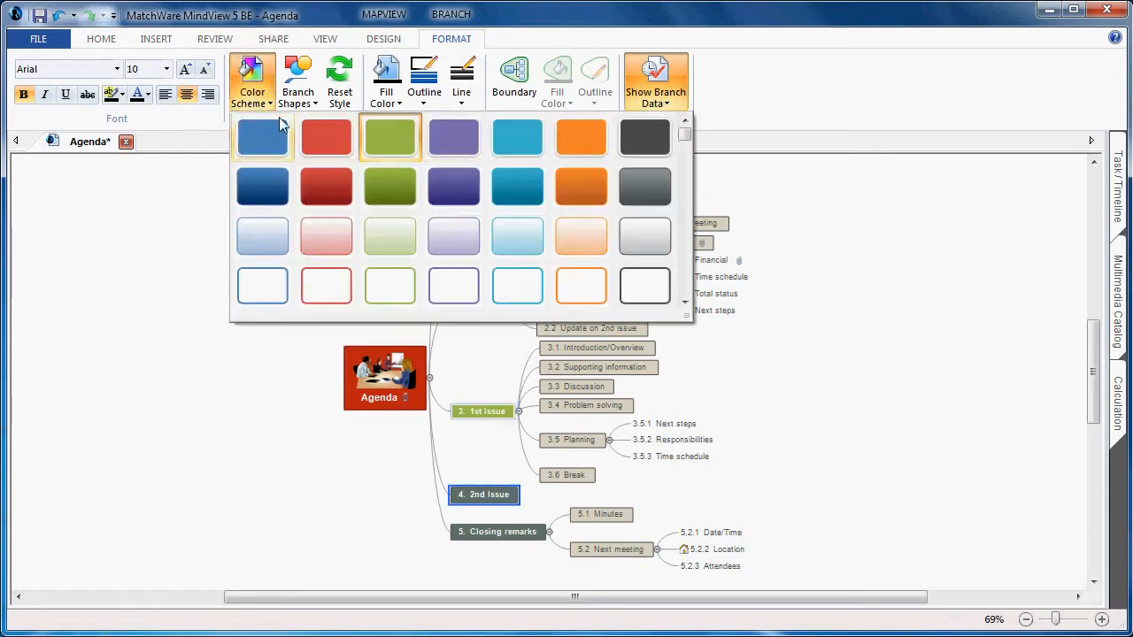
pyautogui.click(458, 141)
pyautogui.click(485, 532)
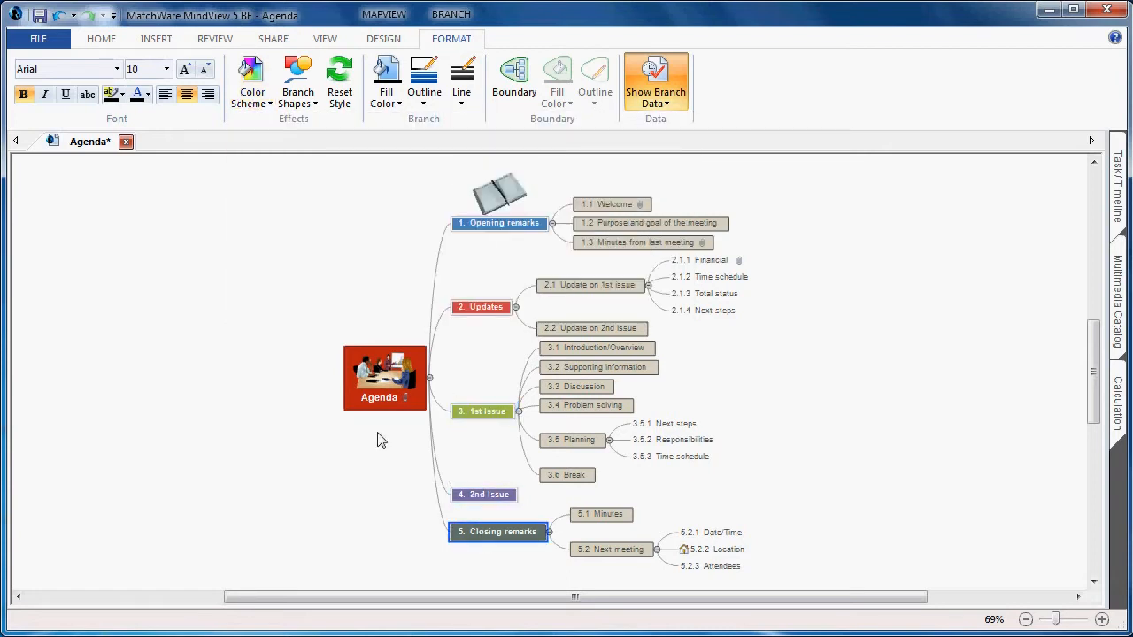
pyautogui.click(250, 98)
pyautogui.click(514, 140)
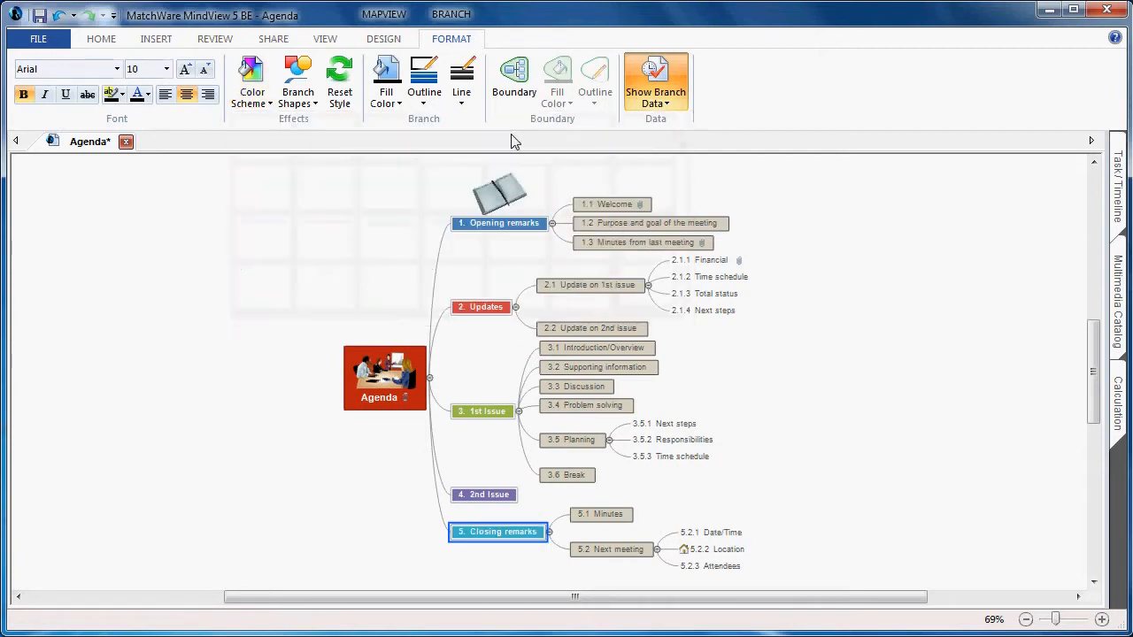
pyautogui.click(314, 258)
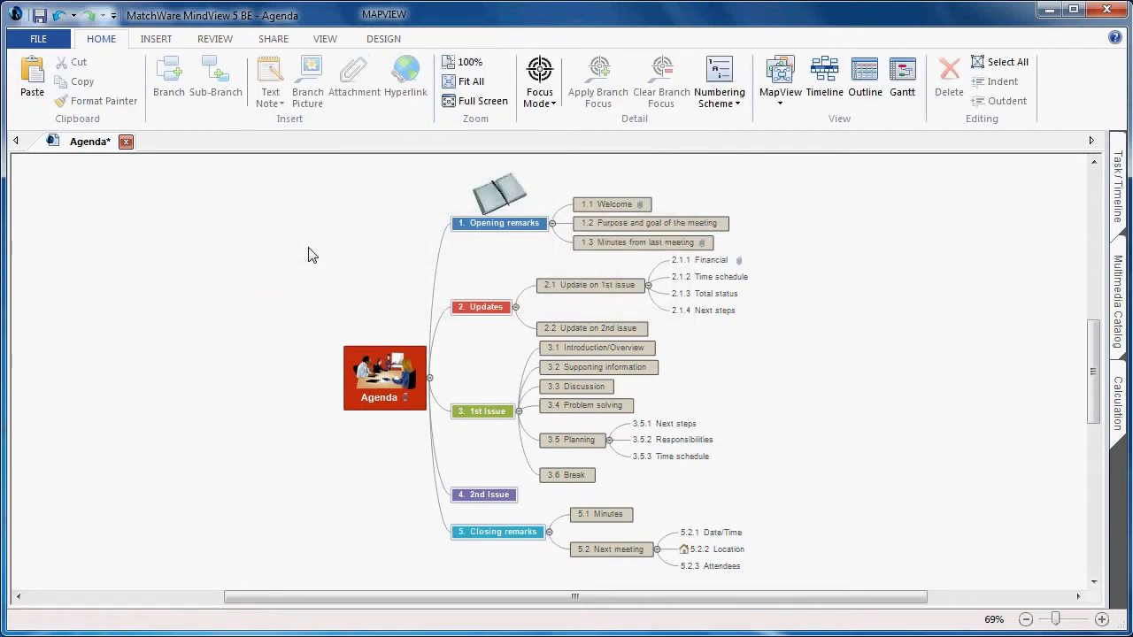
pyautogui.click(360, 395)
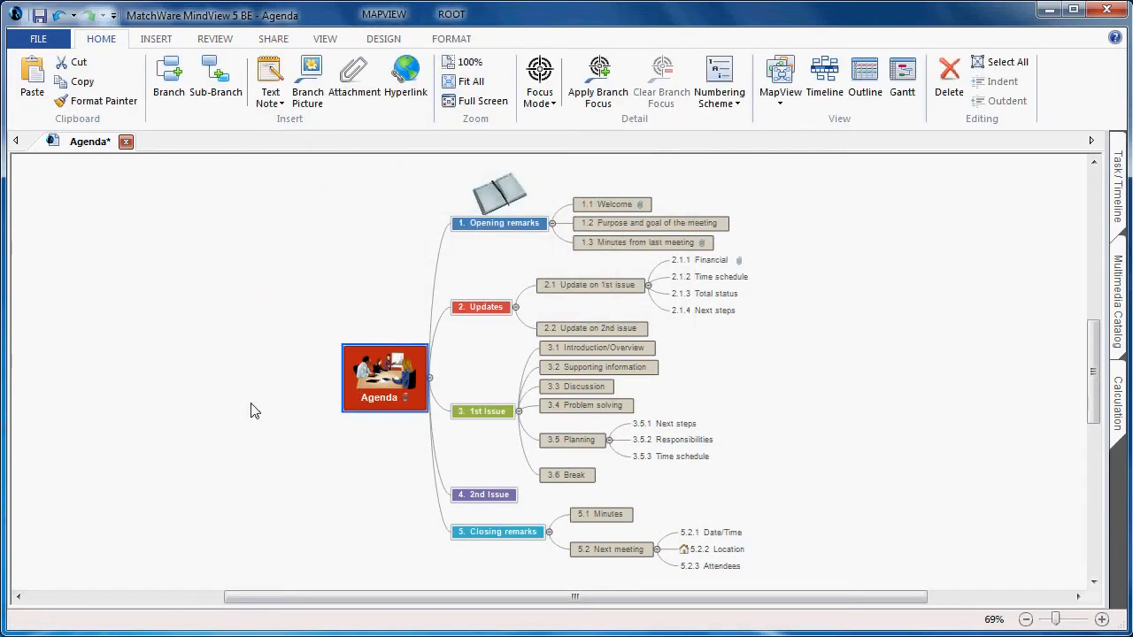
pyautogui.scroll(3, 201, 412)
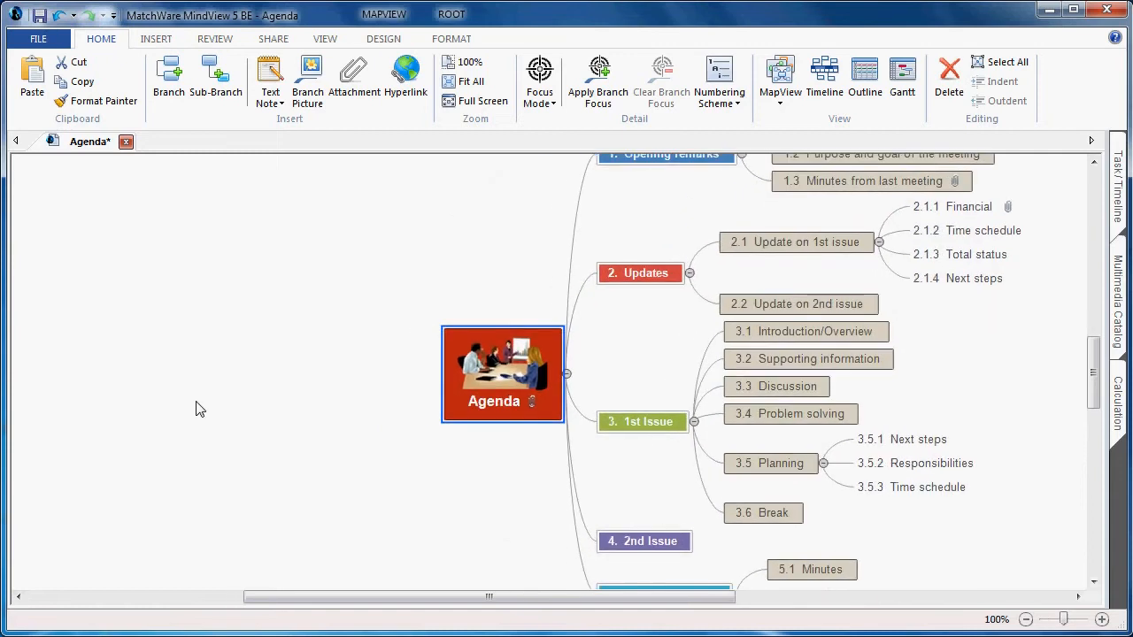
pyautogui.click(289, 379)
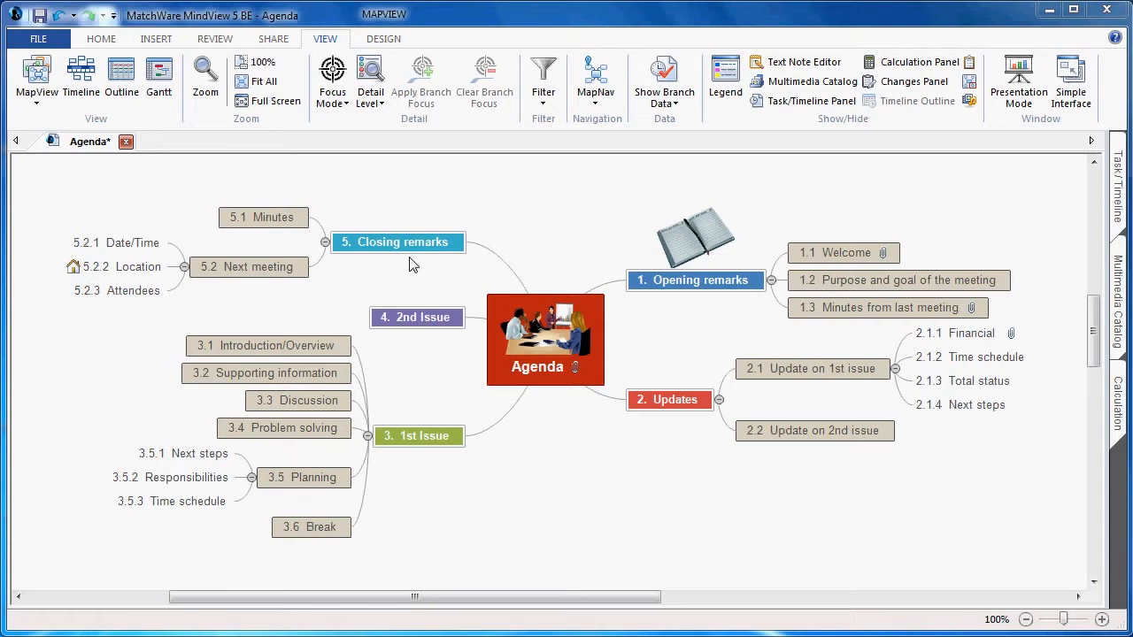
# Switch the Agenda map from the Mind Map view to the Left/Right view
pyautogui.click(35, 102)
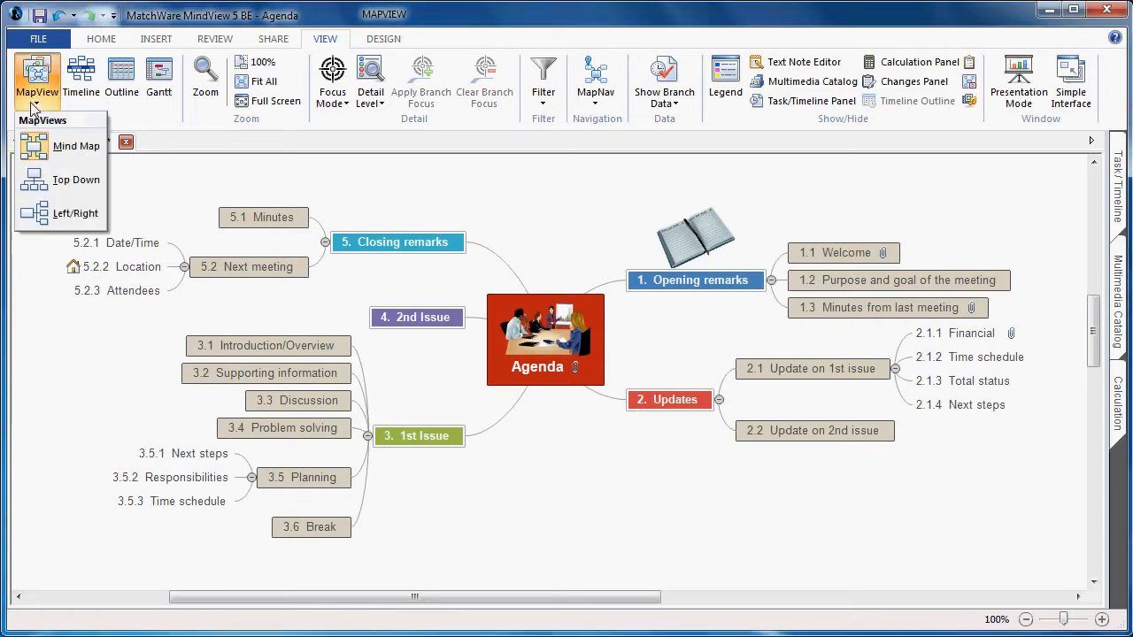
pyautogui.click(75, 213)
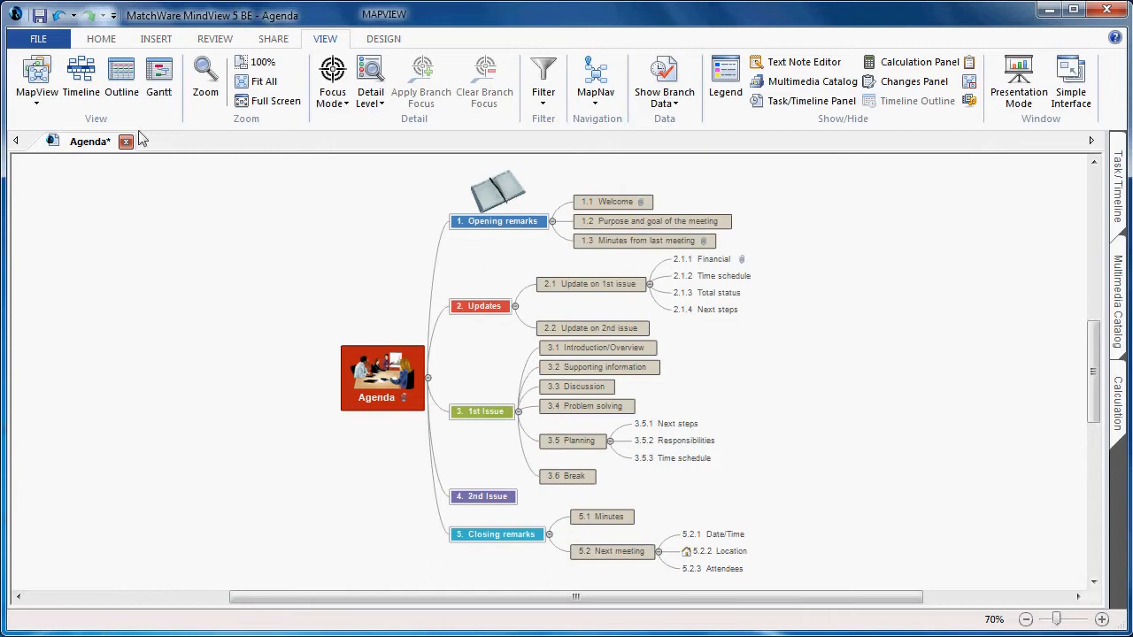
# Export the Agenda map to Microsoft Word using Quick Word Export
pyautogui.click(51, 42)
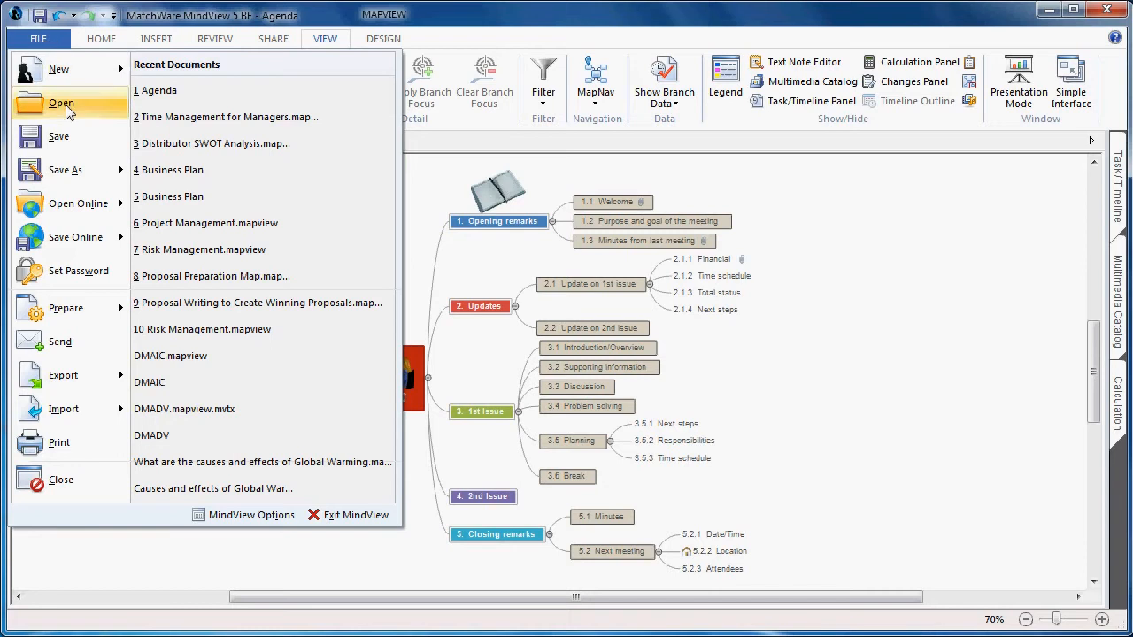
pyautogui.click(96, 379)
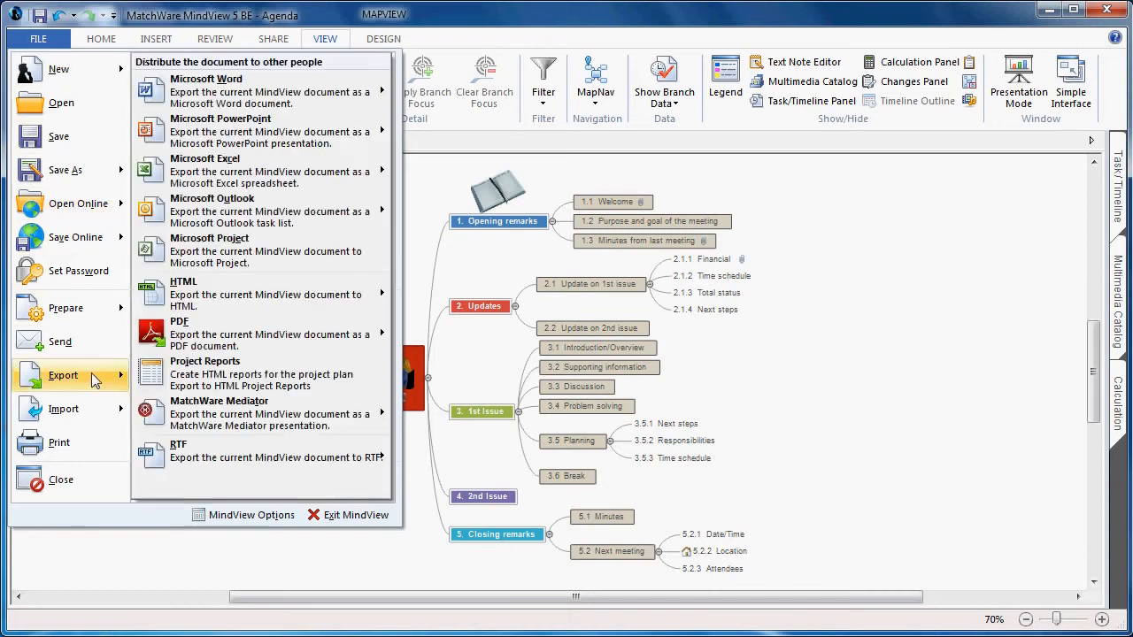
pyautogui.moveTo(316, 104)
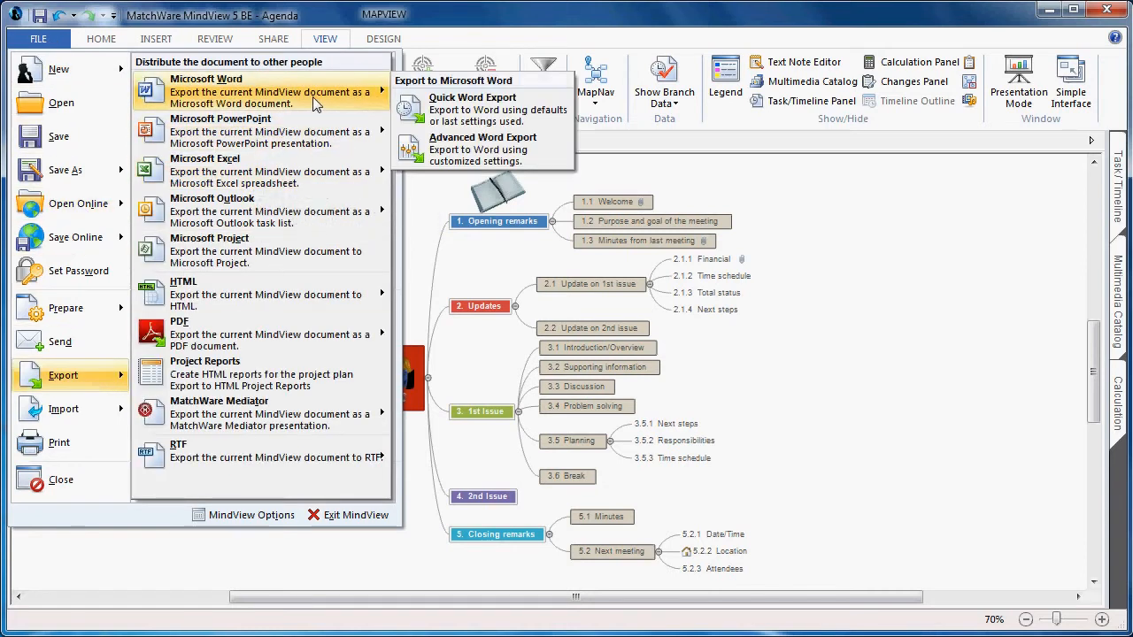
pyautogui.click(416, 108)
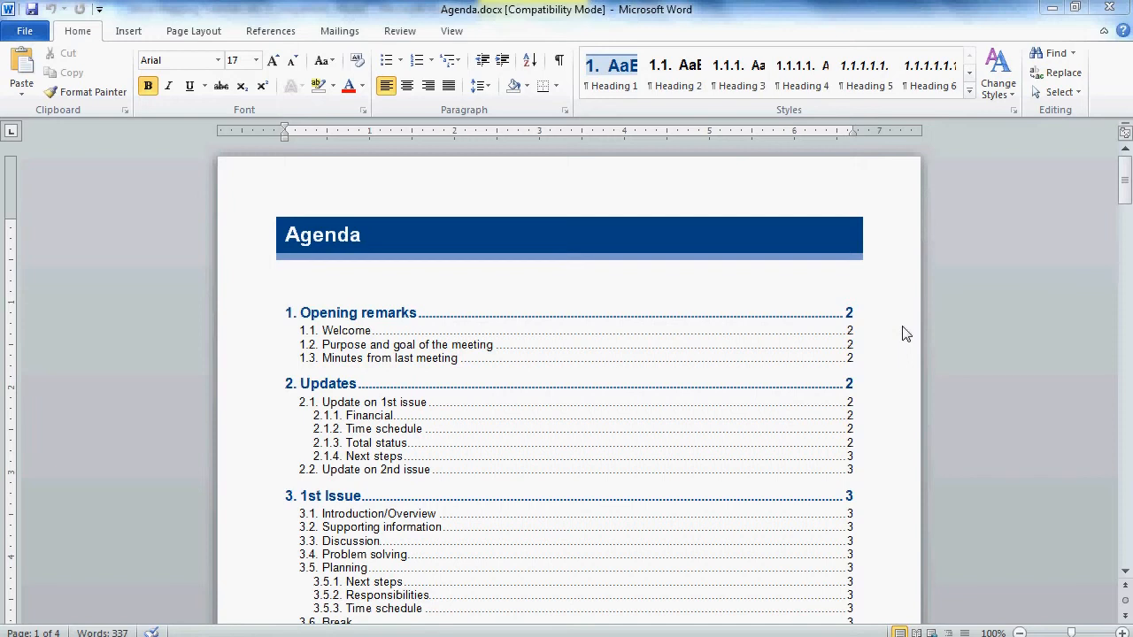
# Examine the exported Agenda.docx from the table of contents through the pictures, Welcome note text and attached files under Opening remarks and Updates
pyautogui.scroll(-2, 899, 327)
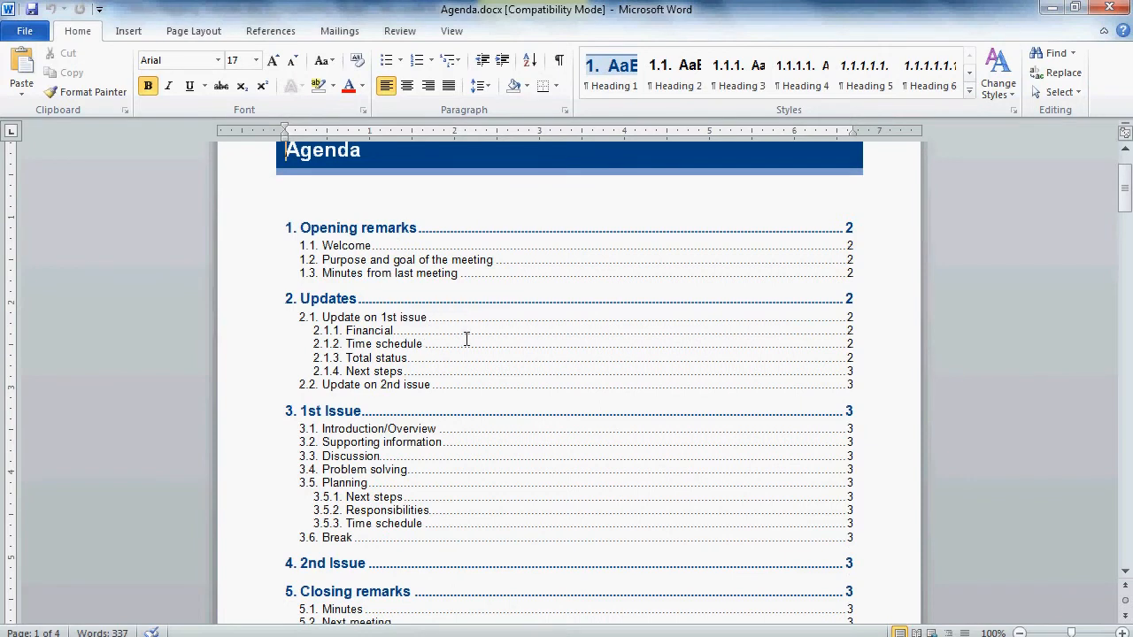
pyautogui.scroll(-5, 481, 339)
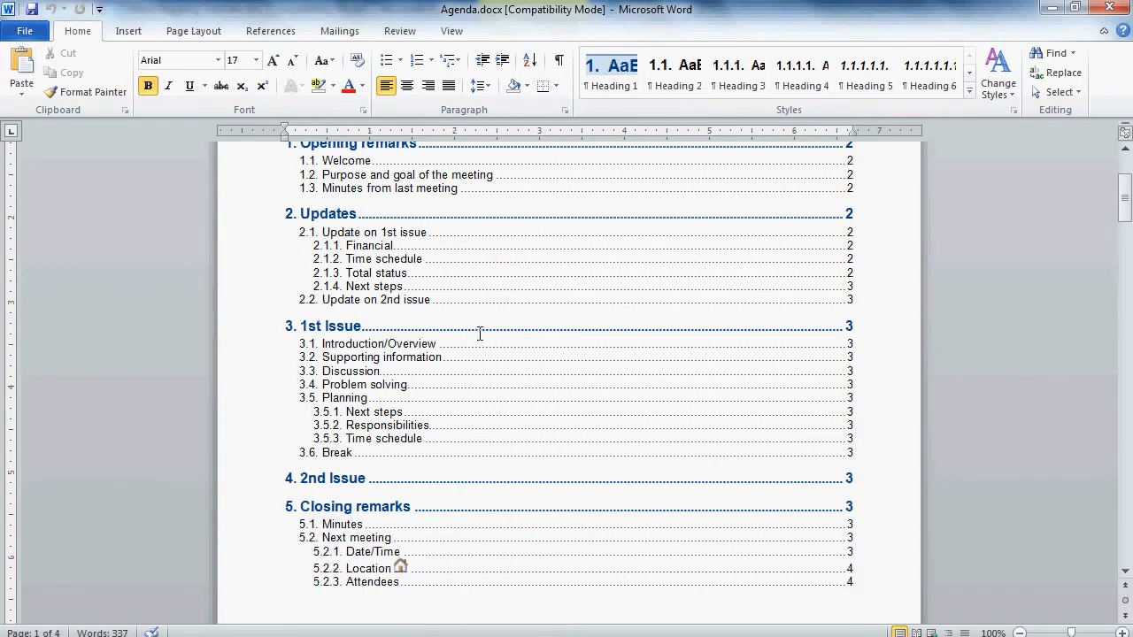
pyautogui.scroll(-6, 482, 404)
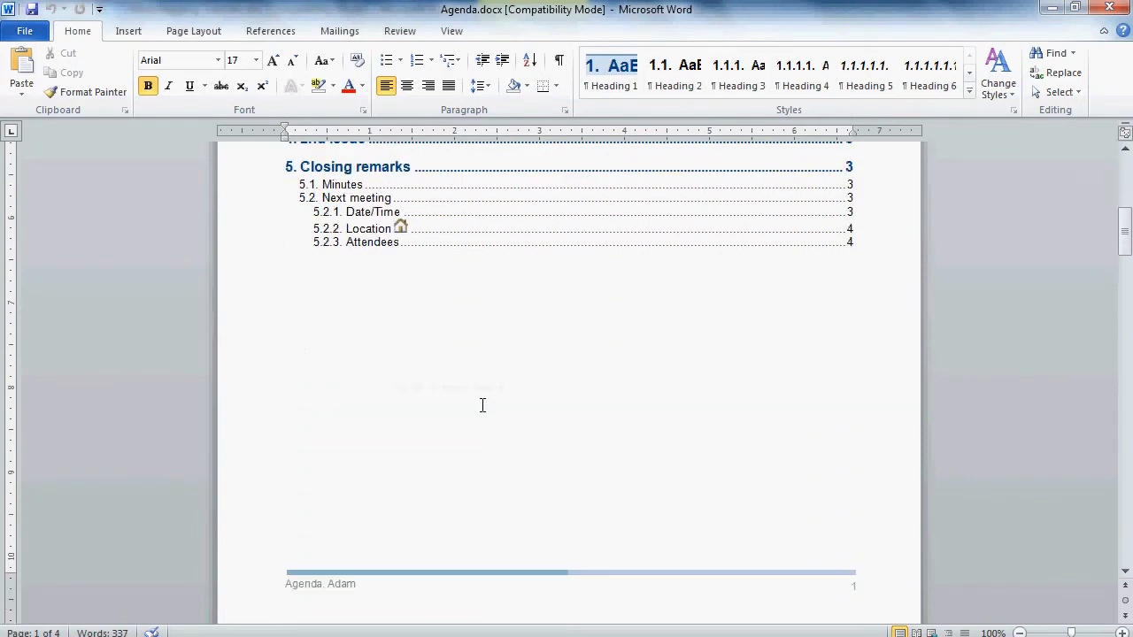
pyautogui.scroll(-8, 538, 387)
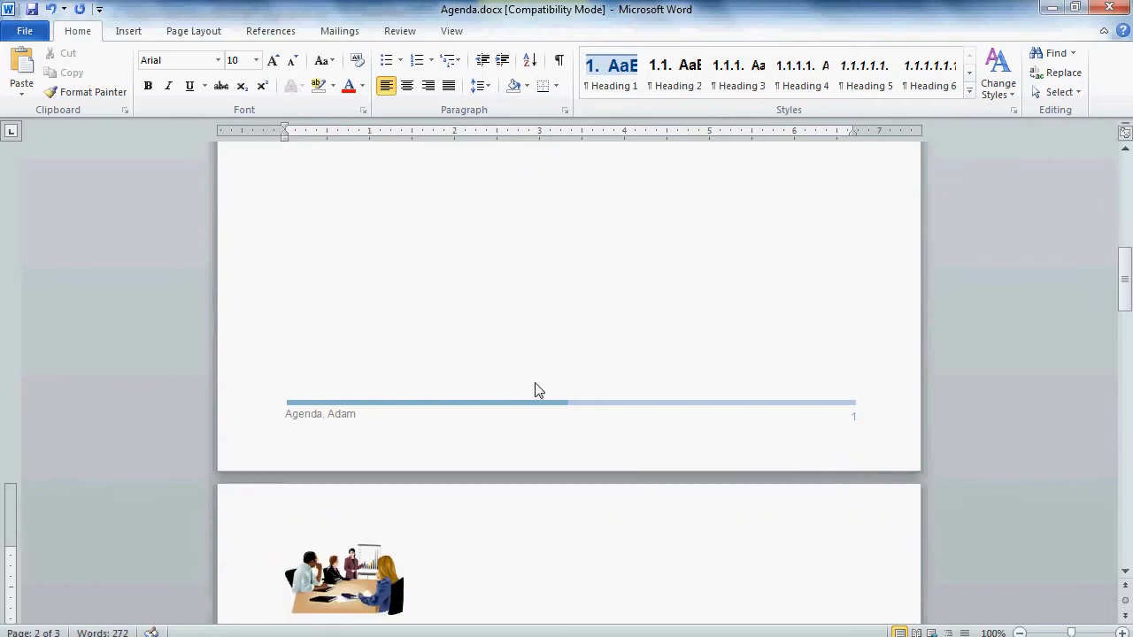
pyautogui.scroll(-2, 537, 383)
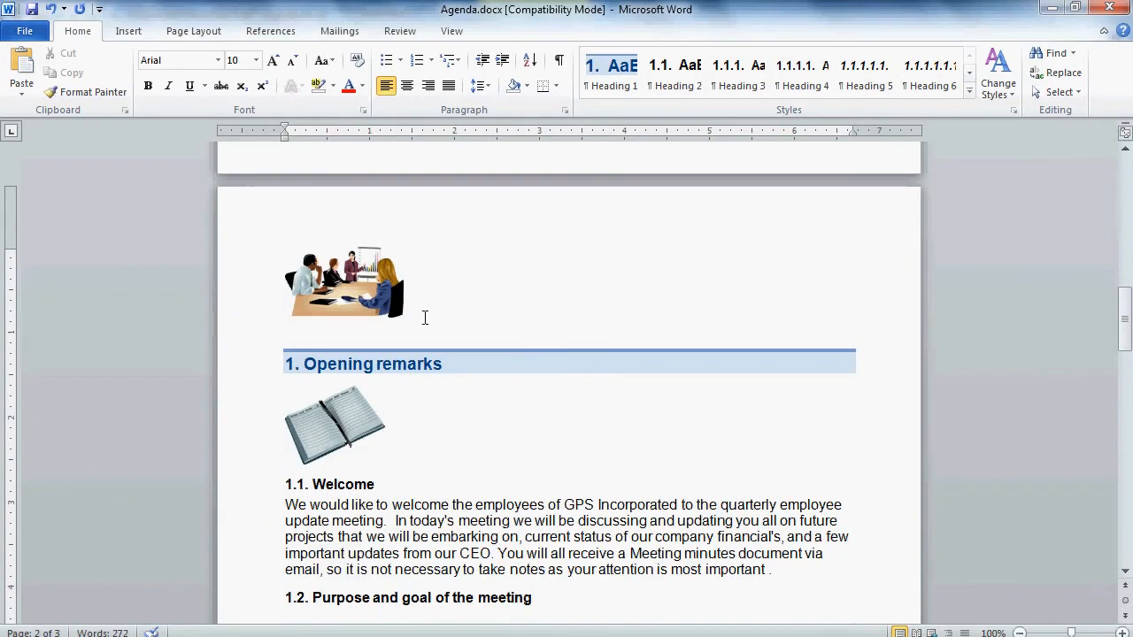
pyautogui.scroll(-2, 402, 315)
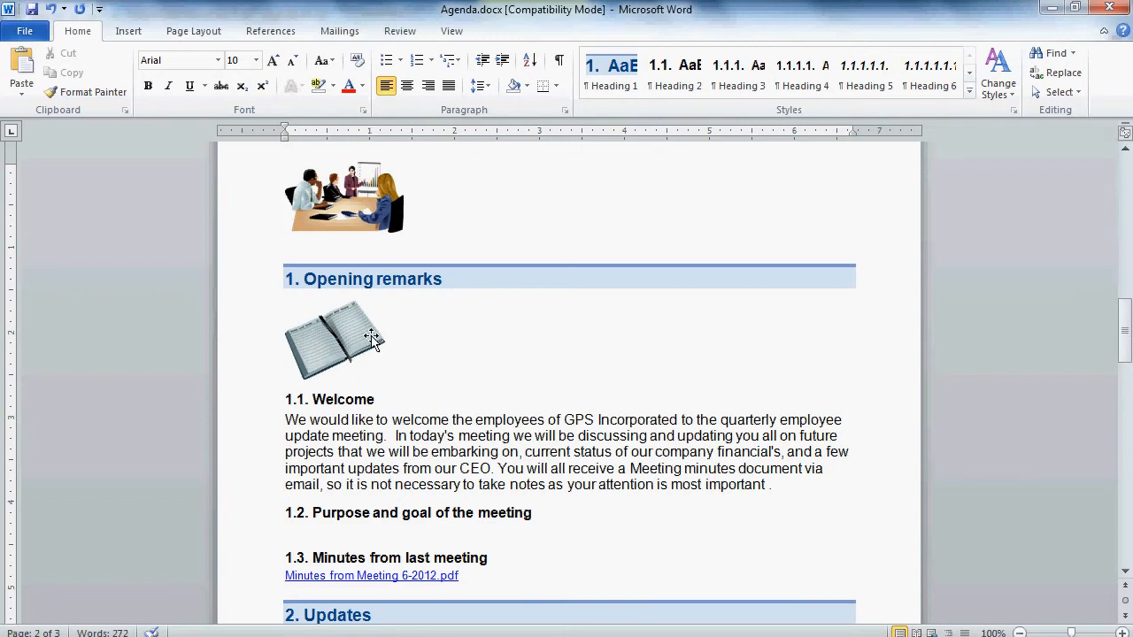
pyautogui.scroll(-1, 479, 335)
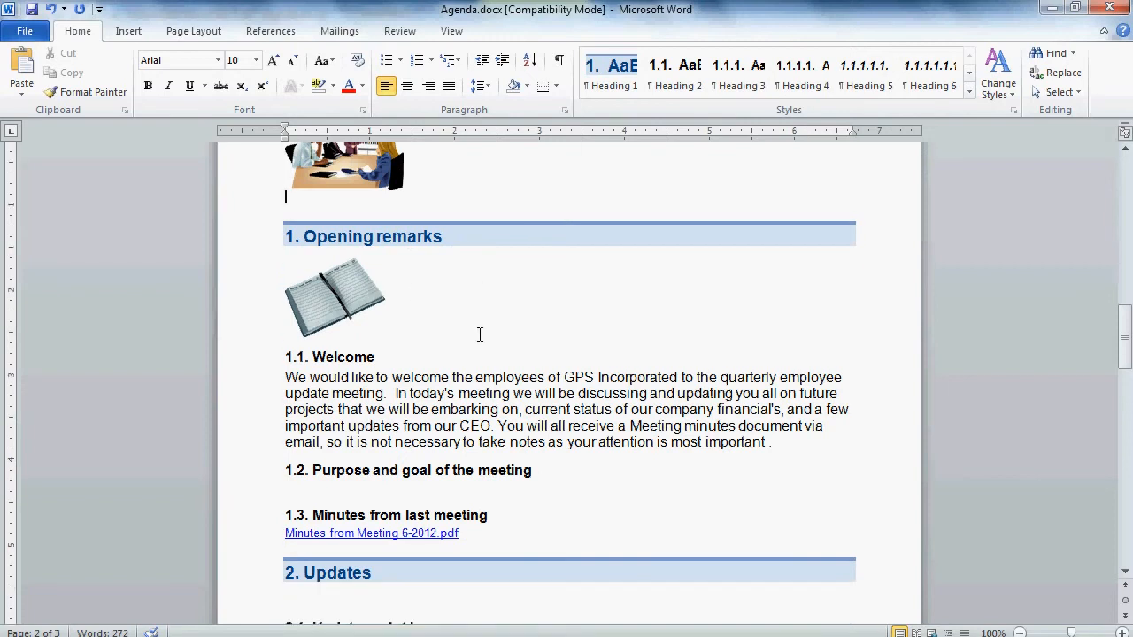
pyautogui.scroll(-1, 480, 335)
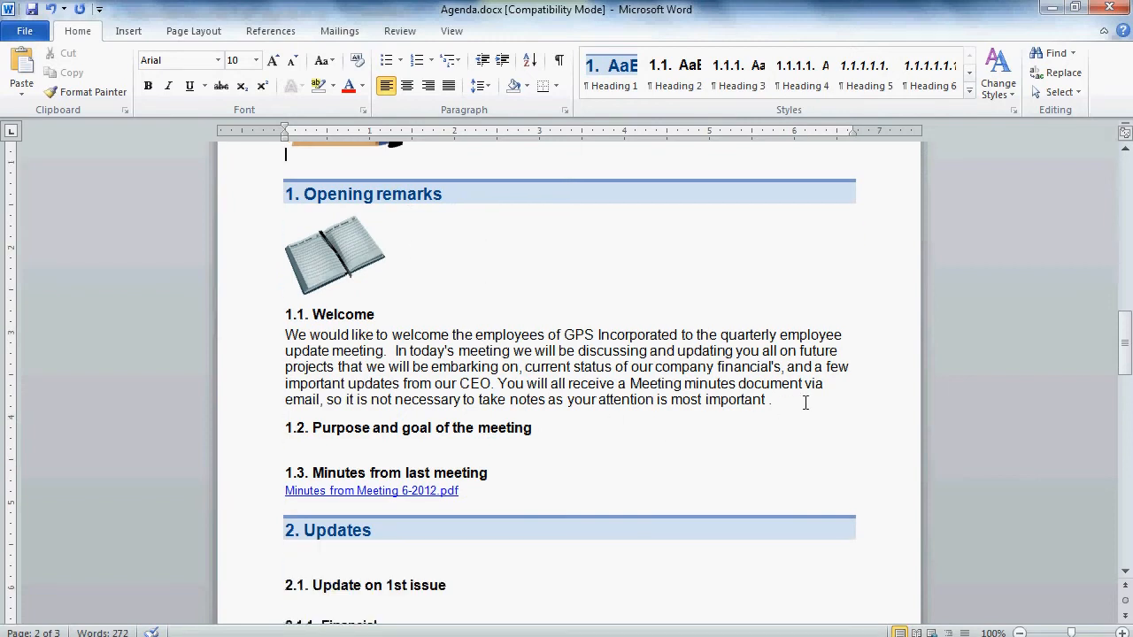
pyautogui.scroll(-2, 587, 437)
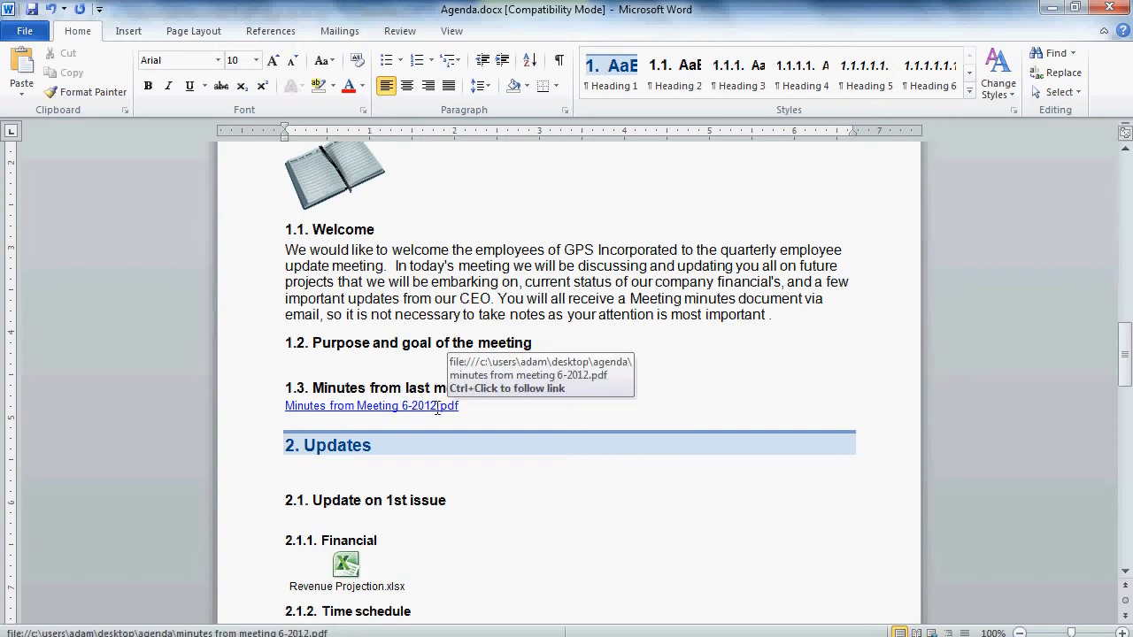
pyautogui.scroll(-3, 504, 488)
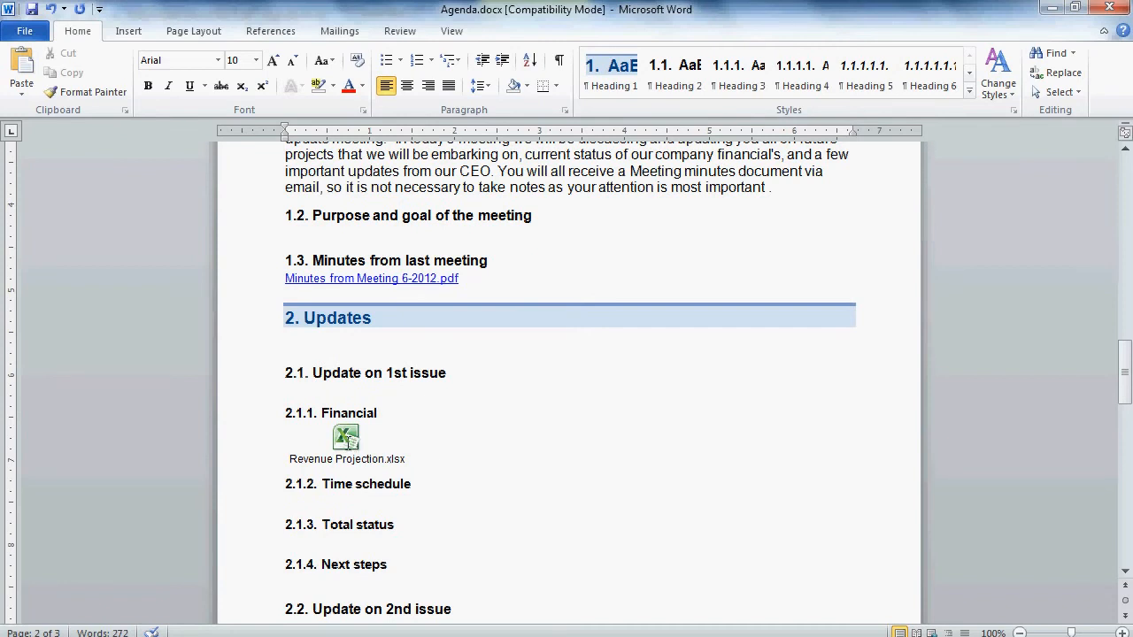
# Open the embedded Revenue Projection.xlsx file under 2.1.1 Financial in the Word document
pyautogui.click(345, 437)
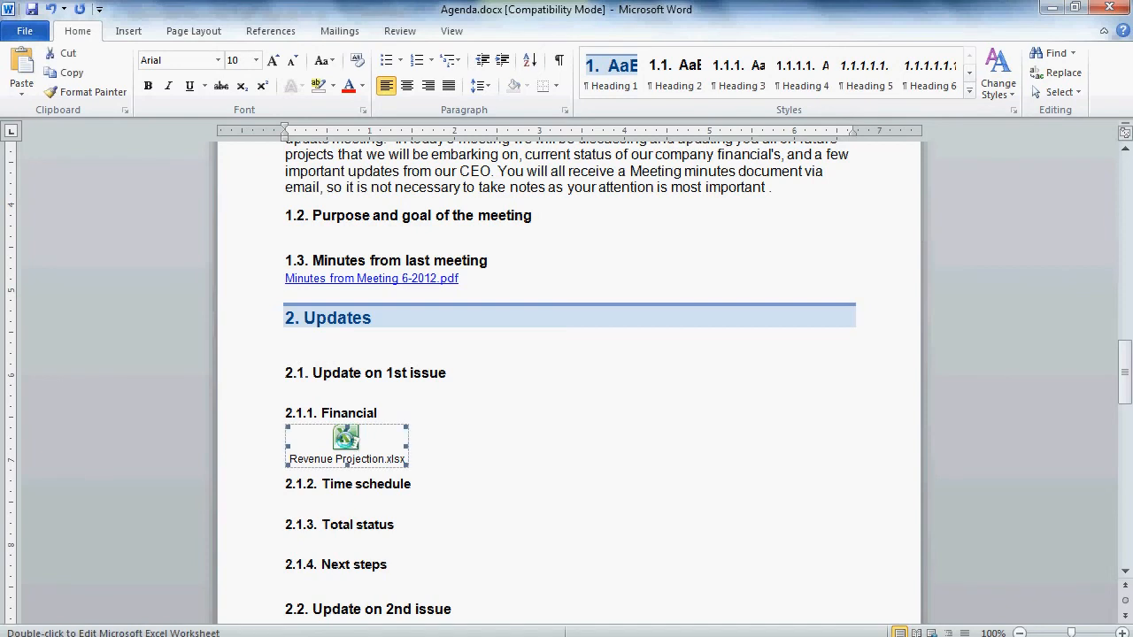
pyautogui.doubleClick(345, 438)
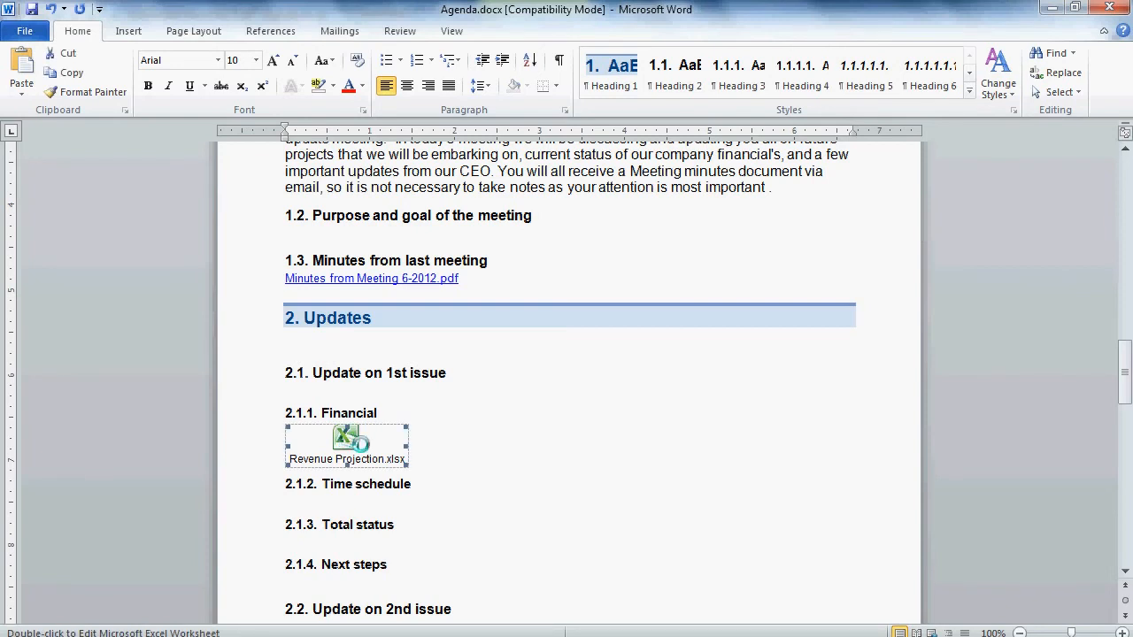